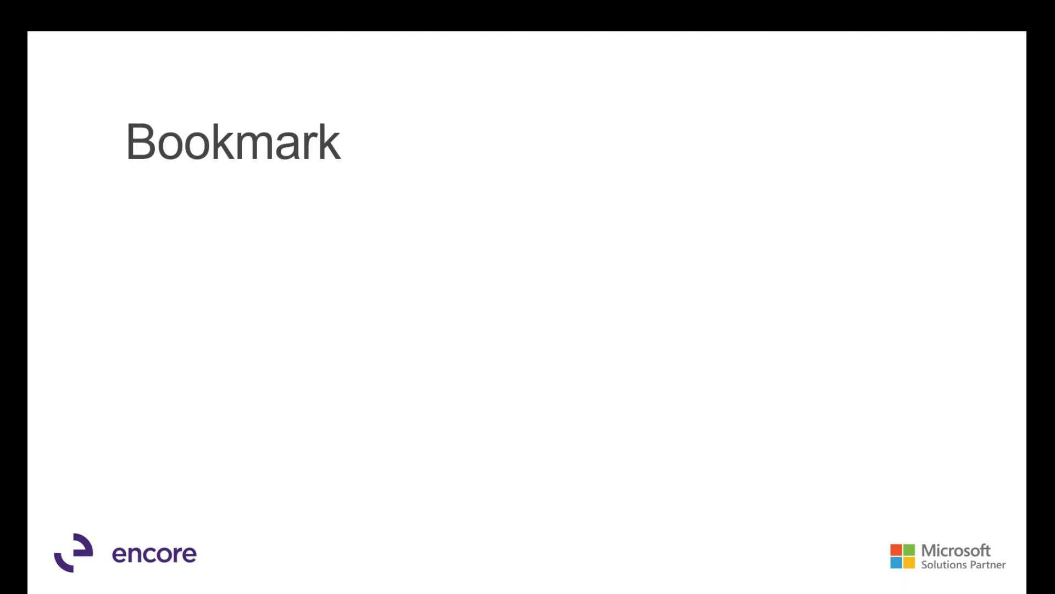
Switch from the slide show to Dynamics 365 Business Central and view the pages available under Cash Management
key("alt+Tab")
key("alt+Tab")
key("alt+Tab")
key("alt+Tab")
key("alt+Tab")
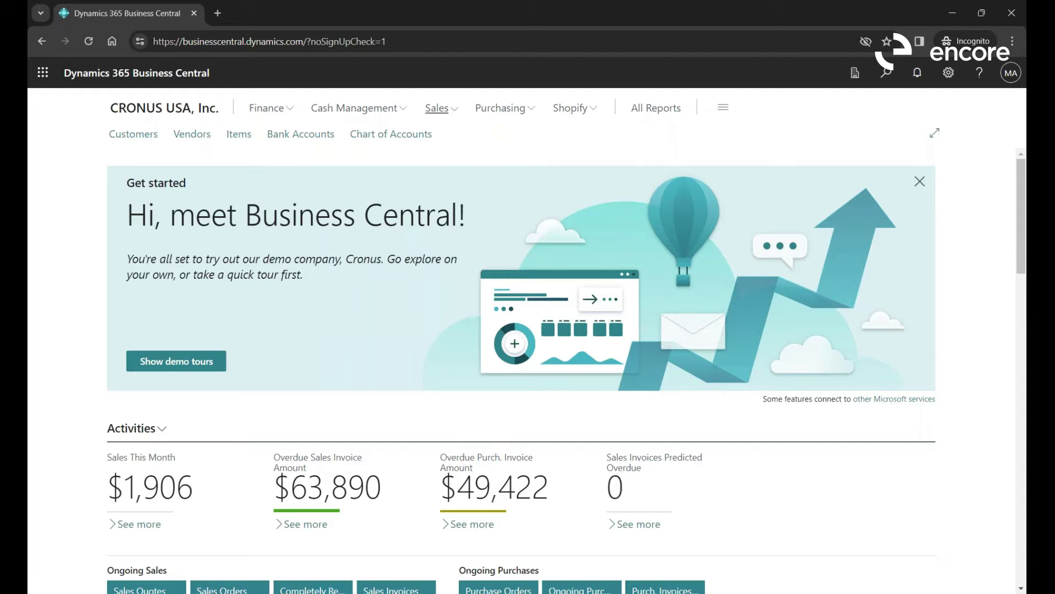
left_click(405, 110)
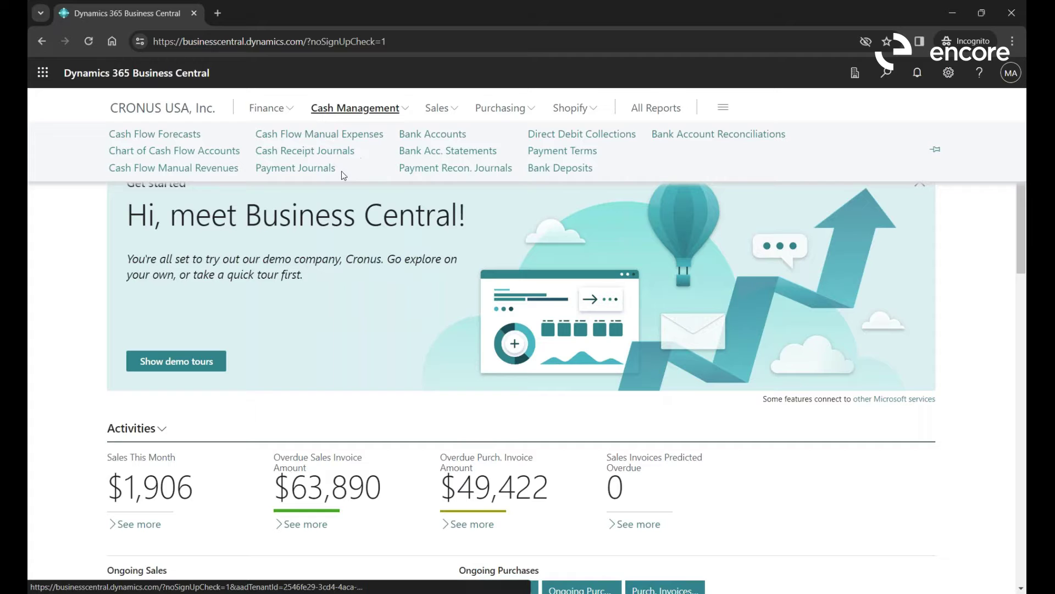
left_click(506, 203)
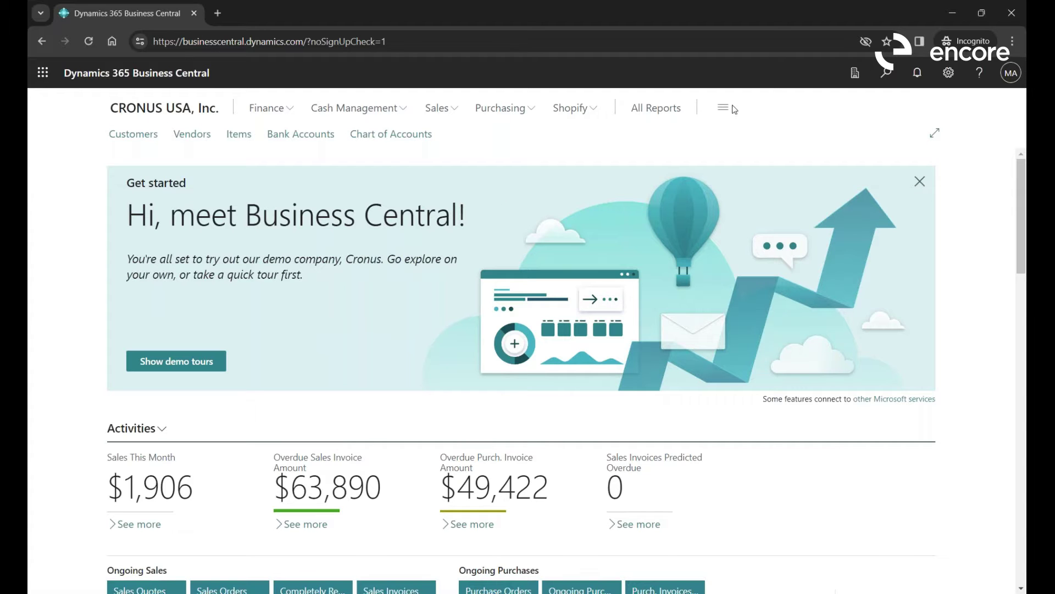
Search for "payment jour" and bookmark the Payment Journals page for the Role Center navigation menu
left_click(886, 72)
type("payment jour")
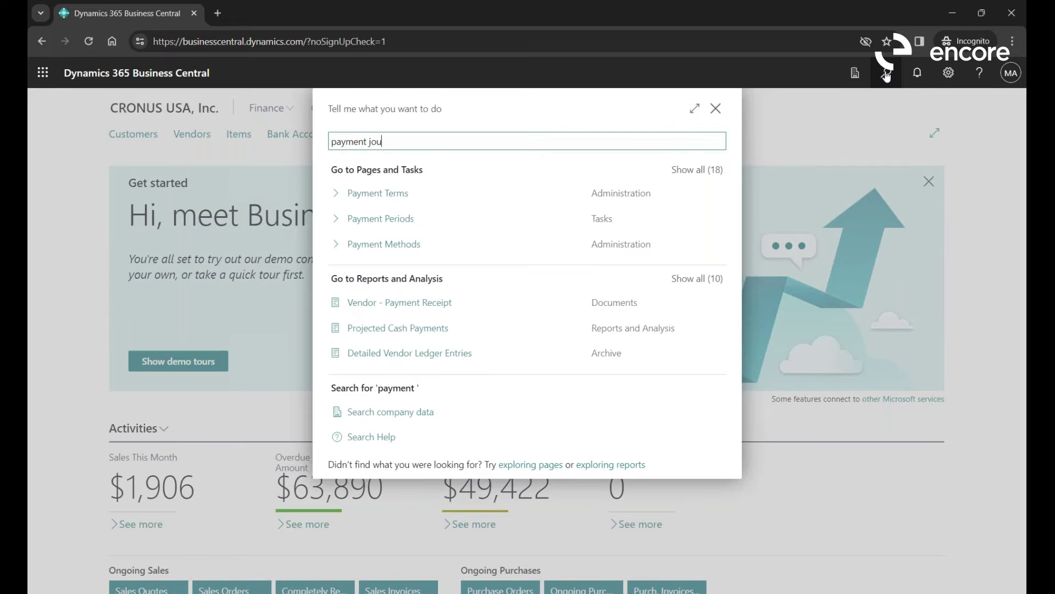
mouse_move(718, 195)
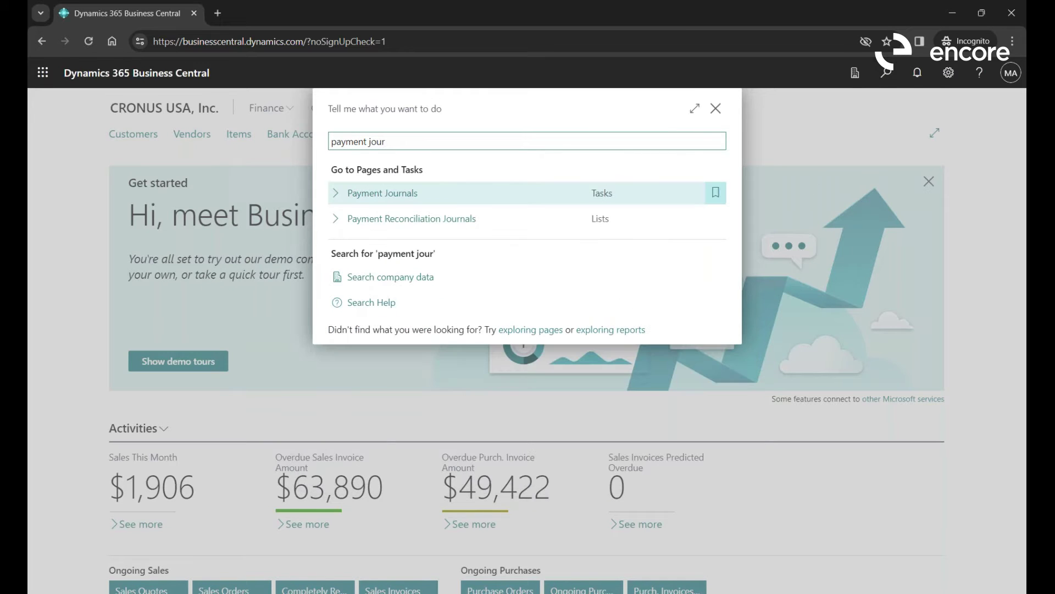
left_click(717, 195)
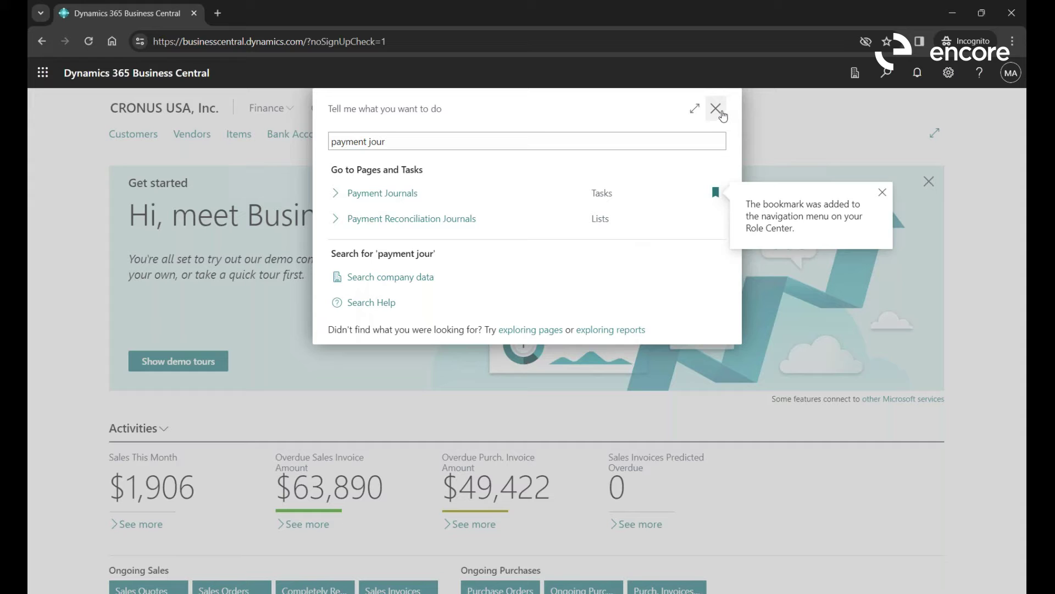
left_click(716, 110)
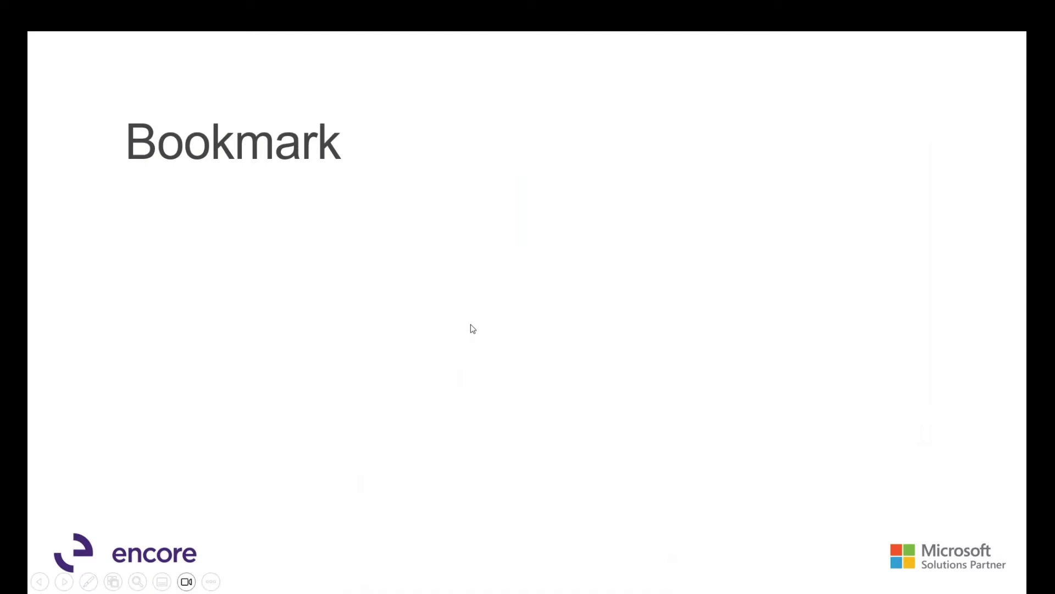
Return to Business Central, open the bookmarked Payment Journals page and make its general journal batch list editable
key("Right")
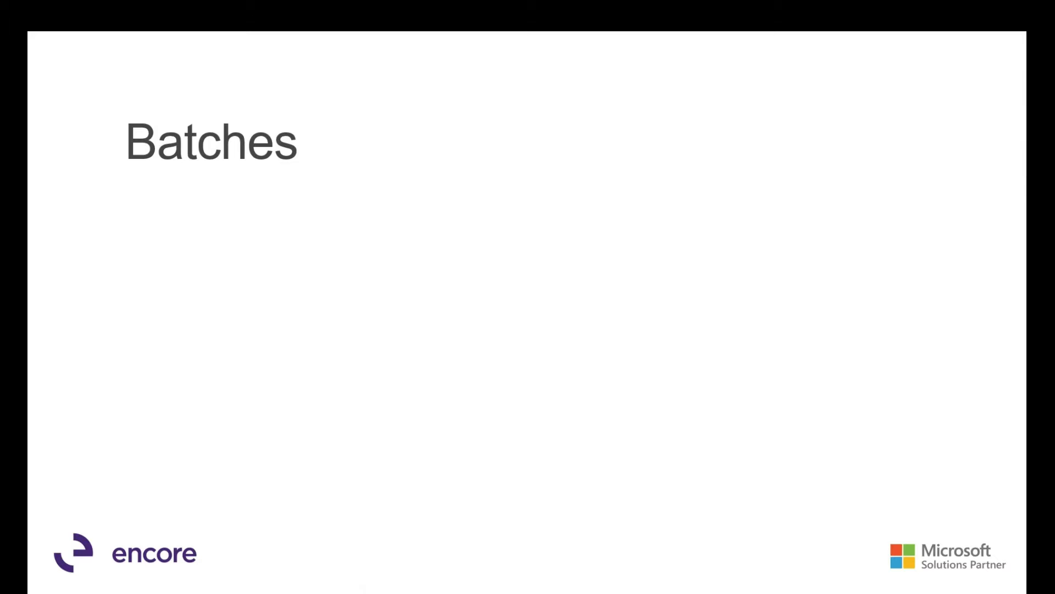
key("alt+Tab")
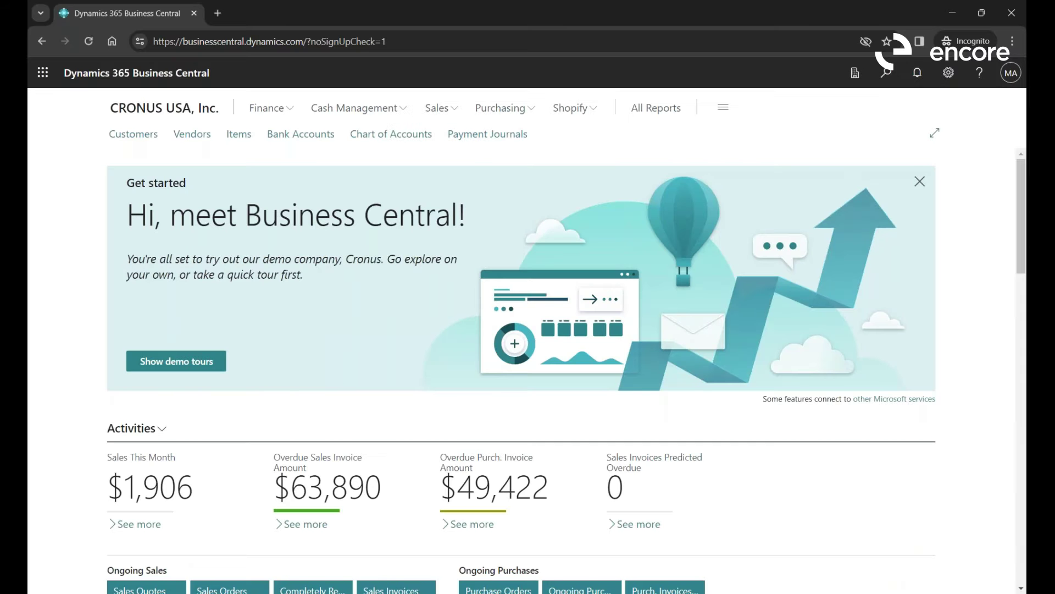
left_click(489, 135)
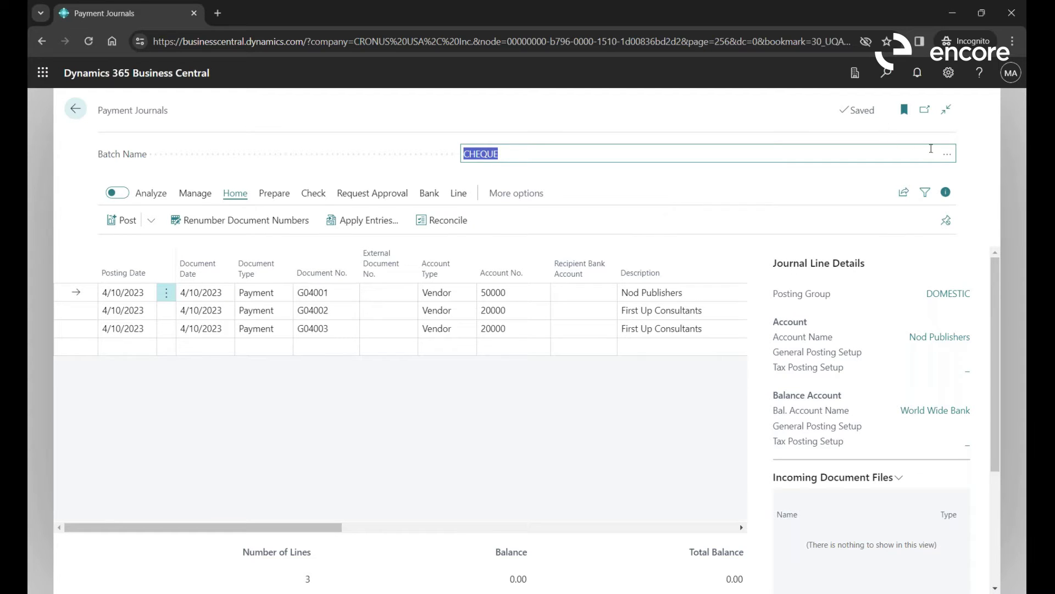
left_click(947, 156)
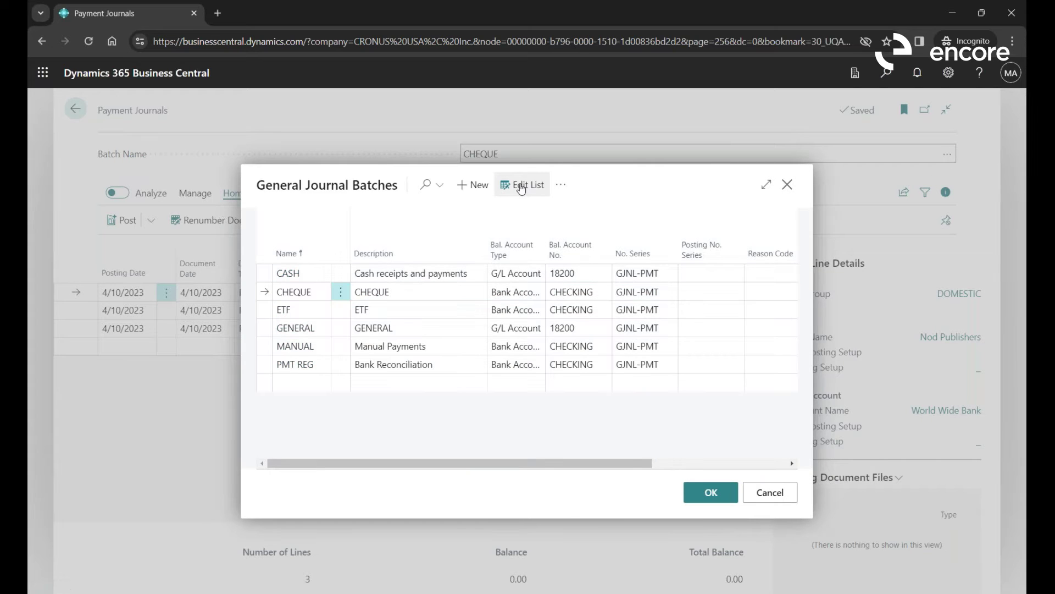
left_click(522, 189)
left_click(309, 274)
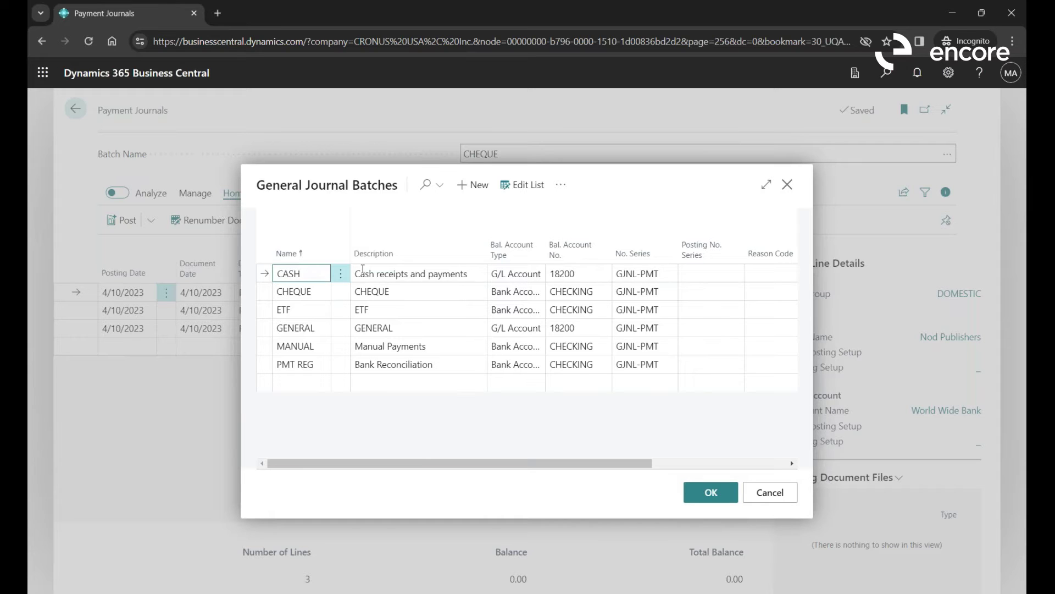
mouse_move(575, 228)
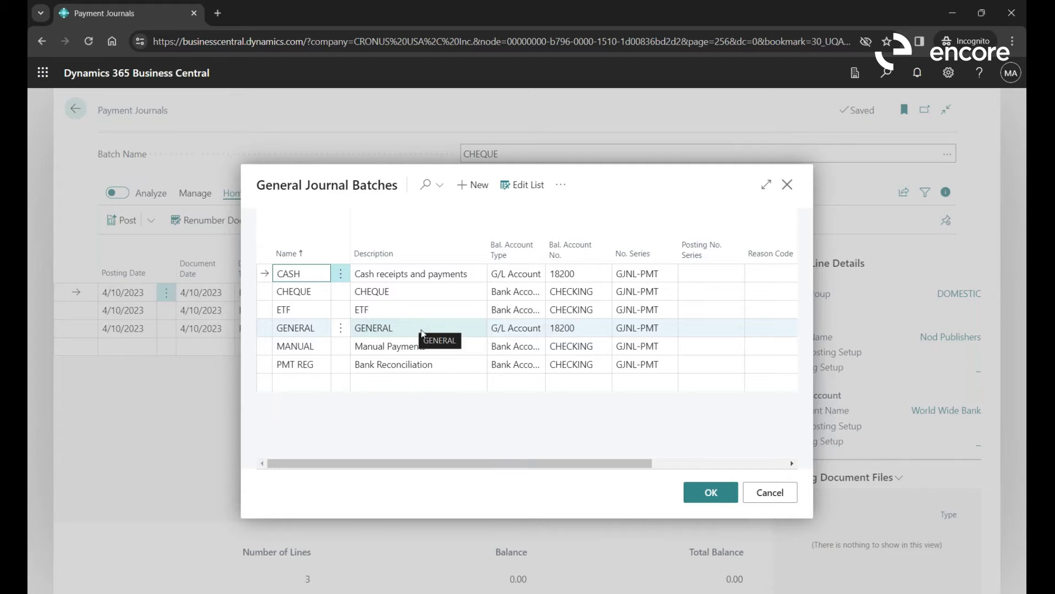
Add a journal batch named RWJAN24, described with the owner's first name and "Jan 2024 Payment"
left_click(310, 387)
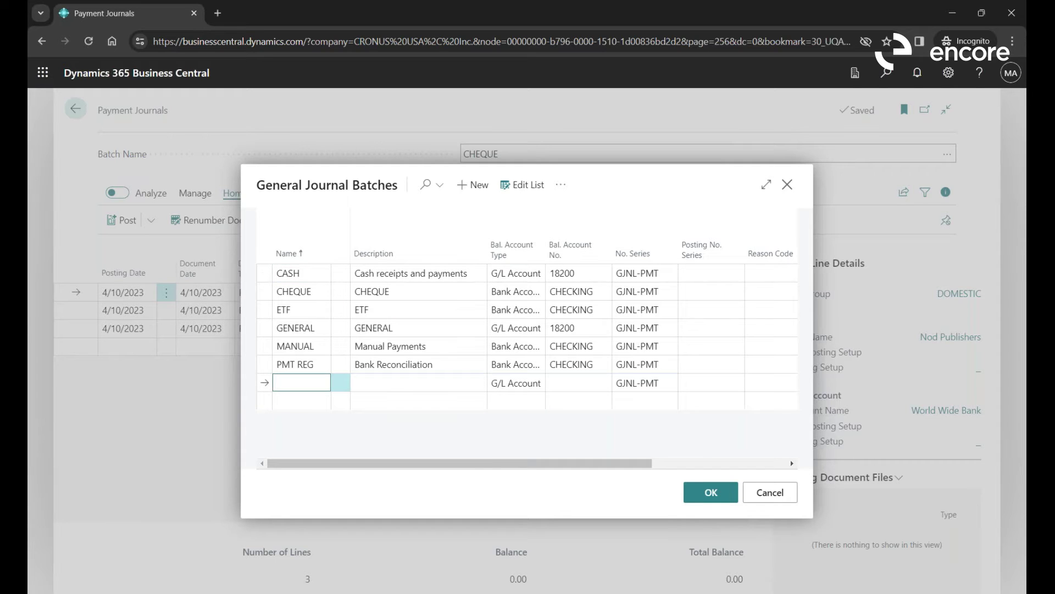
type("RWJAN24")
key("Tab")
type("RW")
key("BackSpace")
type("ay")
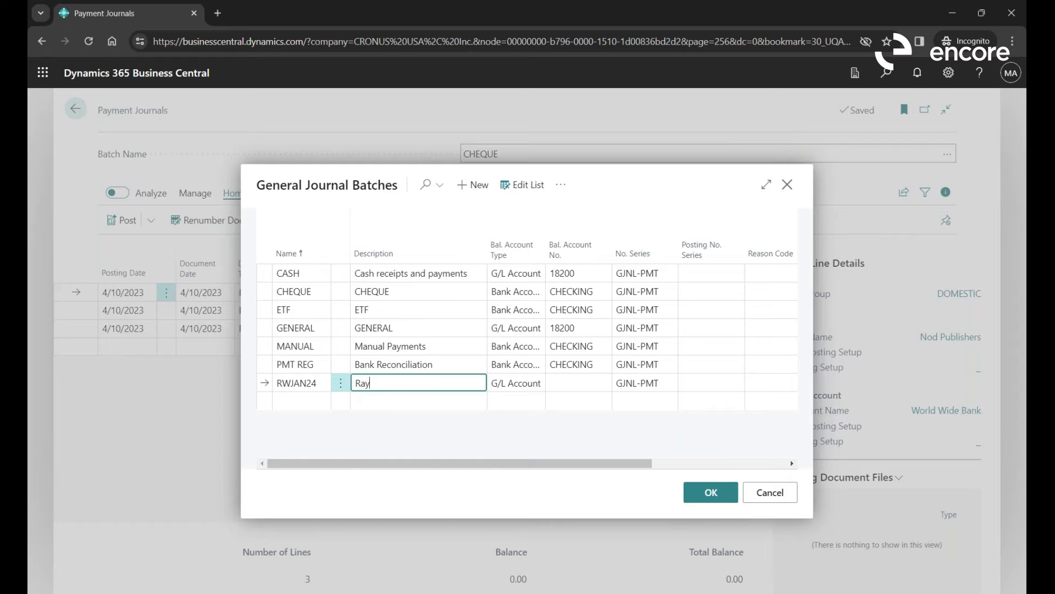
type("'s Jan 2024 Payment")
key("Tab")
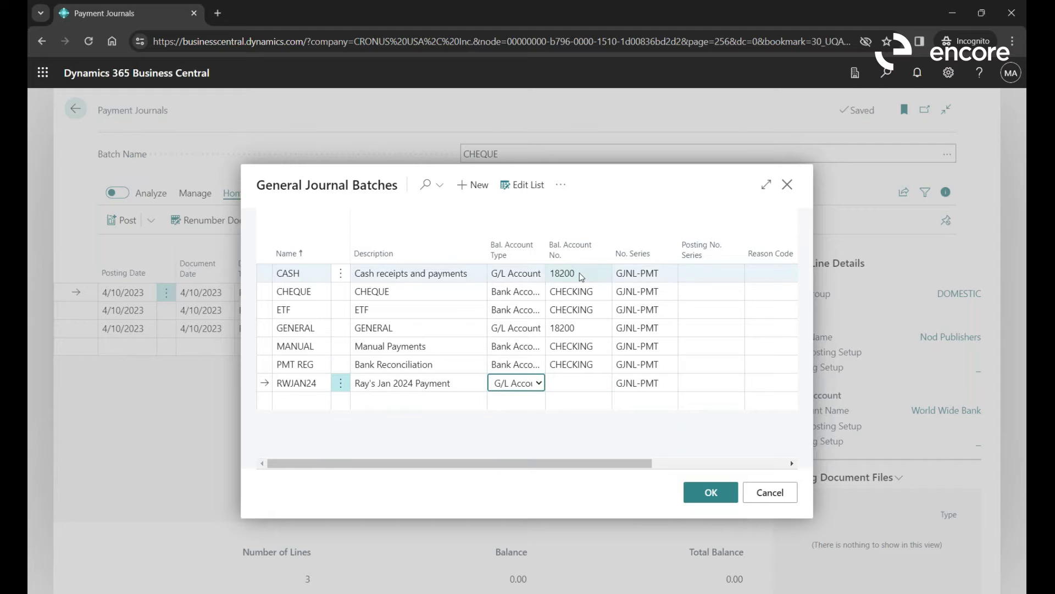
Set the RWJAN24 batch's balancing account type to Bank Account and its balancing account number to CHECKING
left_click(539, 384)
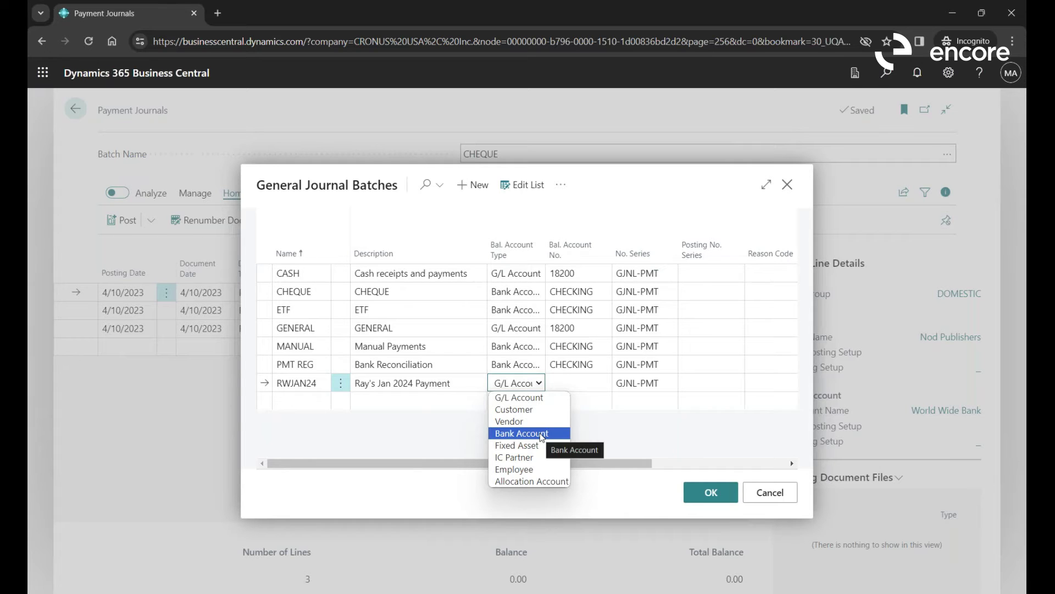
left_click(541, 433)
left_click(577, 383)
left_click(602, 384)
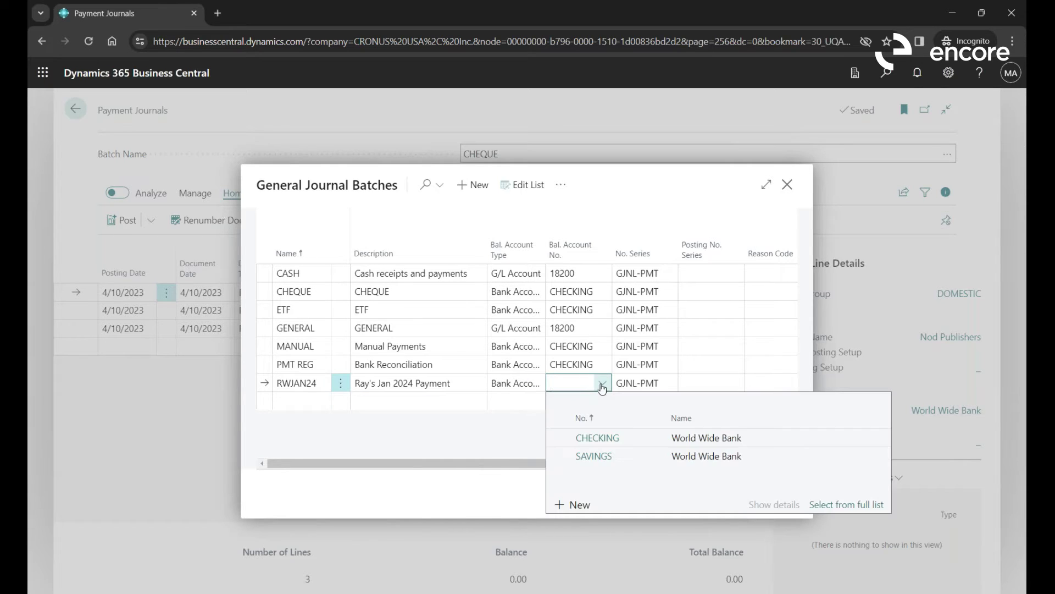
left_click(640, 439)
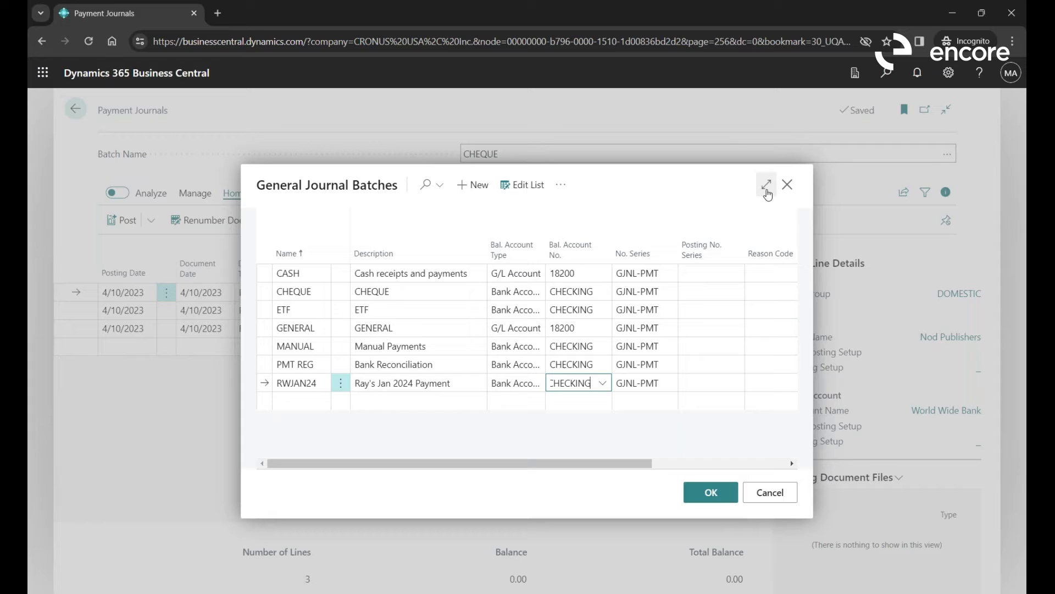
Accept the new RWJAN24 batch from the enlarged list and switch the payment journal to the CHEQUE batch
left_click(766, 185)
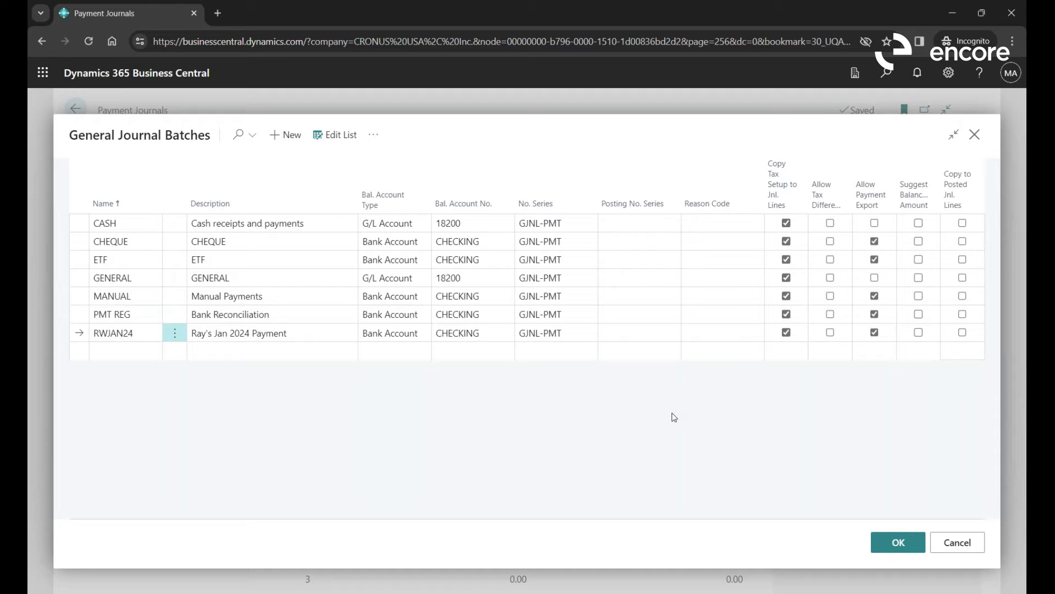
left_click(898, 542)
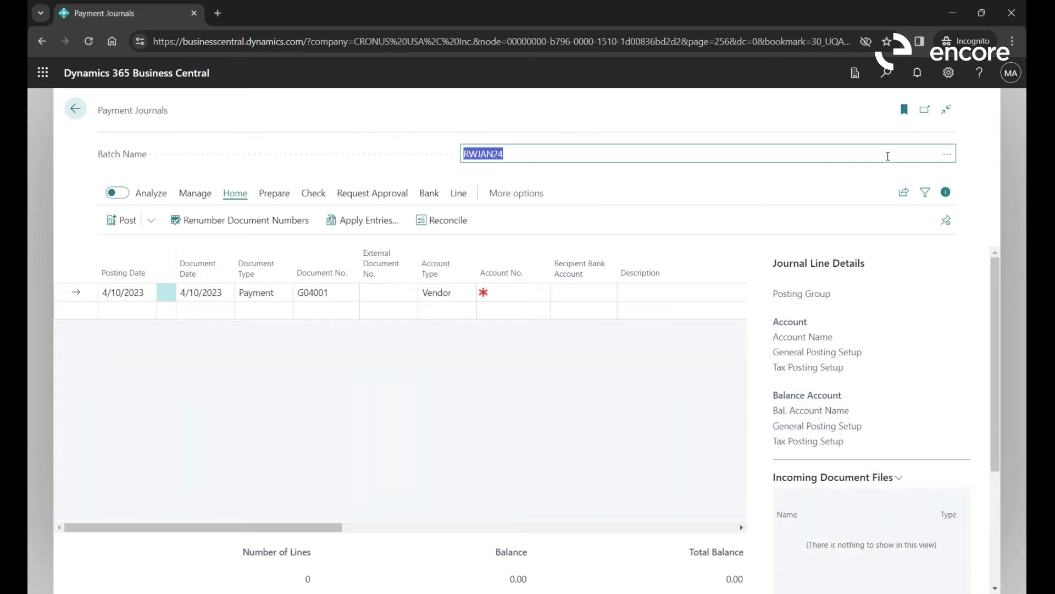
left_click(949, 158)
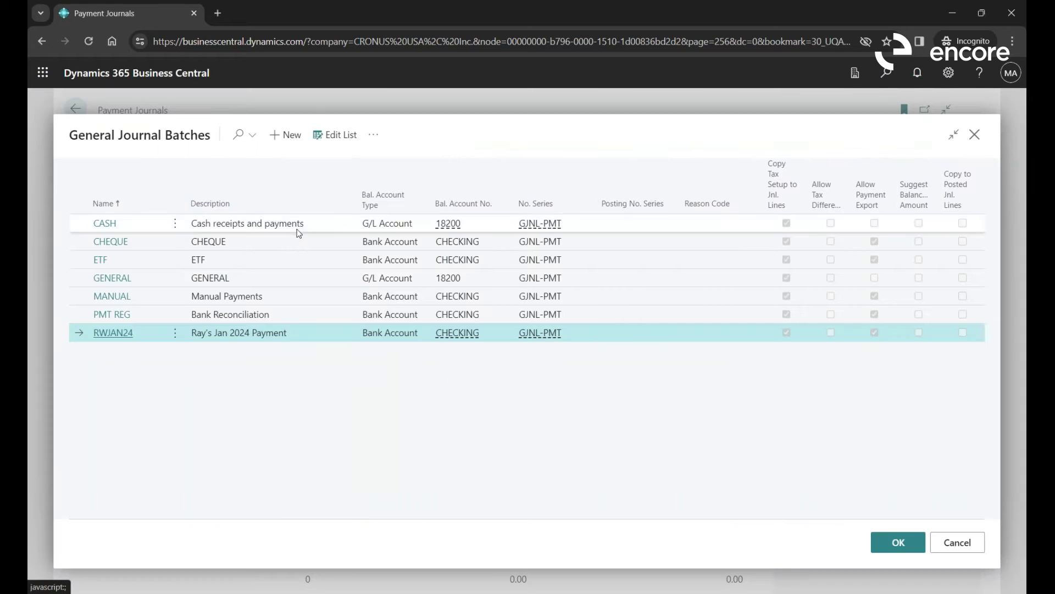
double_click(275, 237)
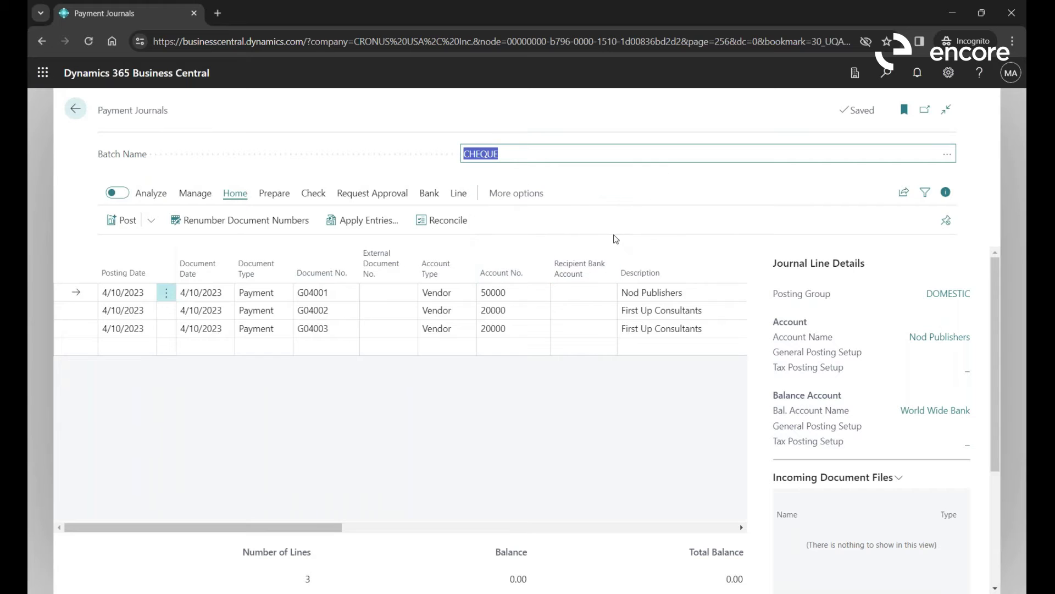
View the Printing Checks slide about the check number in the PowerPoint slide show and return to Business Central
key("alt+Tab")
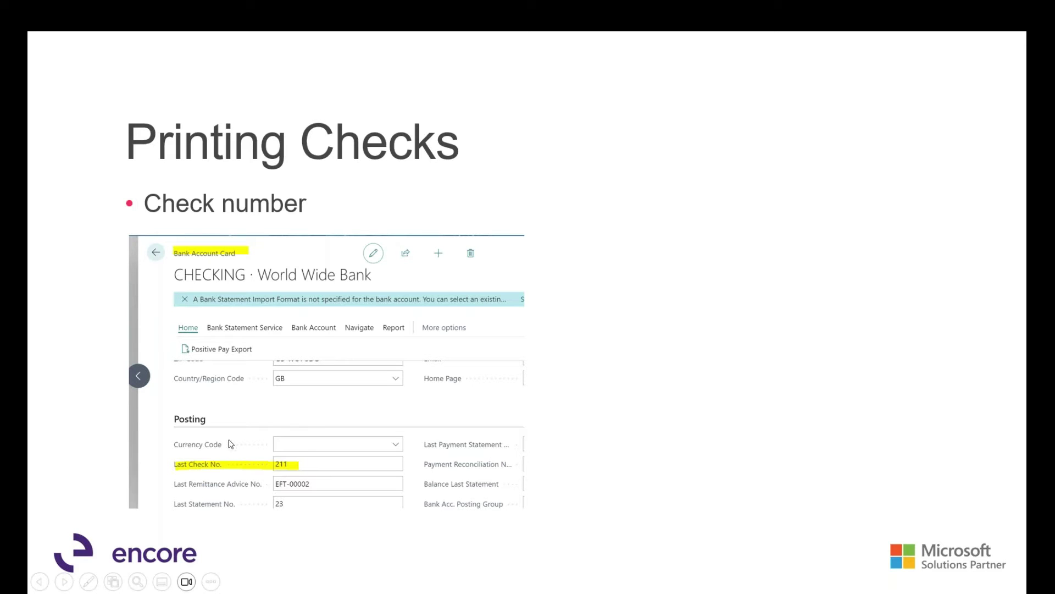
key("alt+Tab")
key("alt+Tab")
key("alt+Tab")
key("alt+Tab")
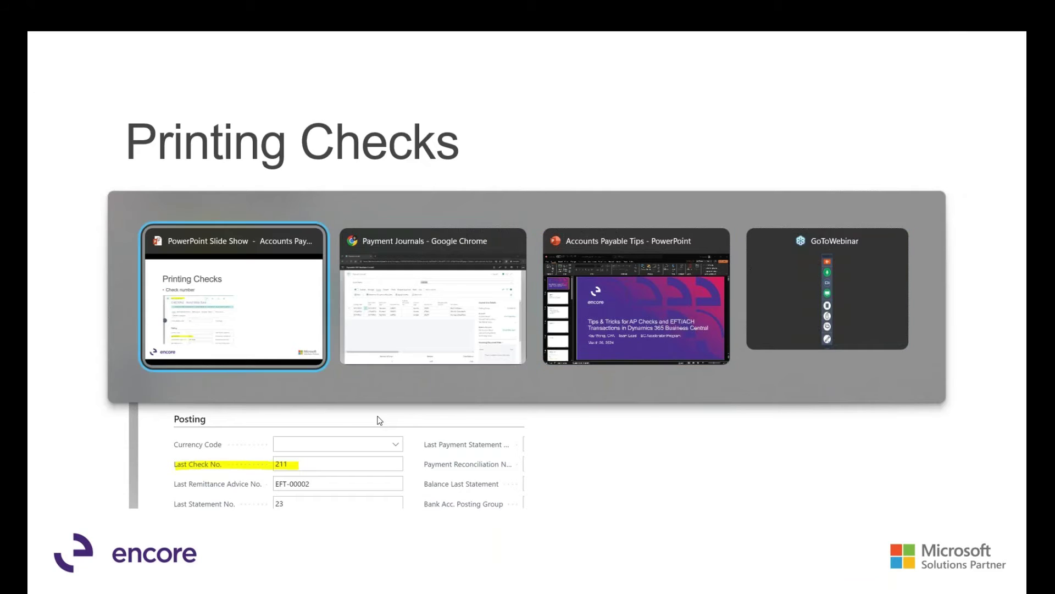
key("alt+Tab")
Search for "bank accounts", go to the Bank Accounts list and open the card of the CHECKING account
left_click(886, 73)
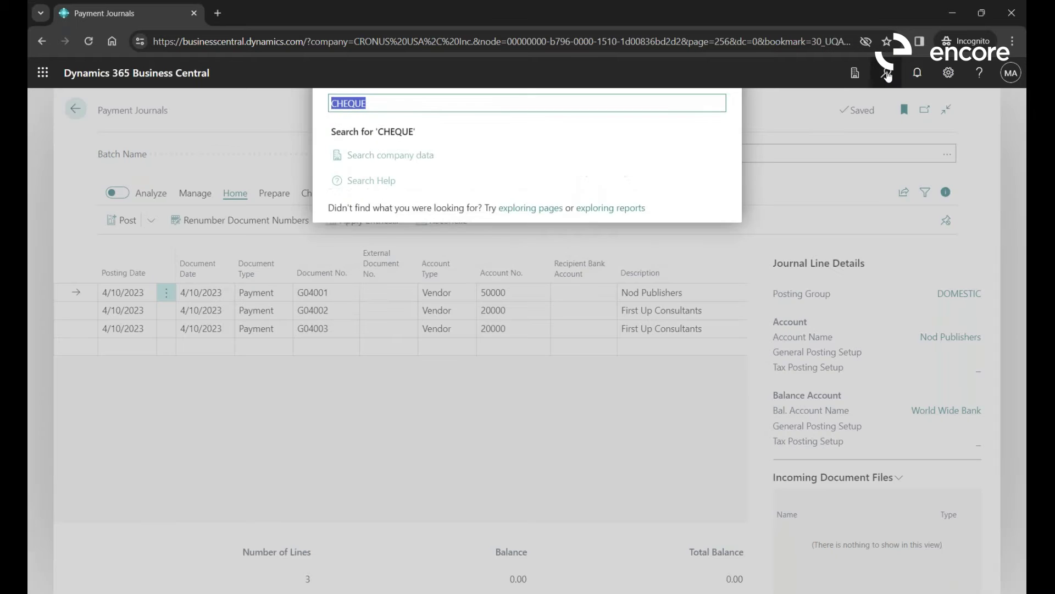
type("bank accounts")
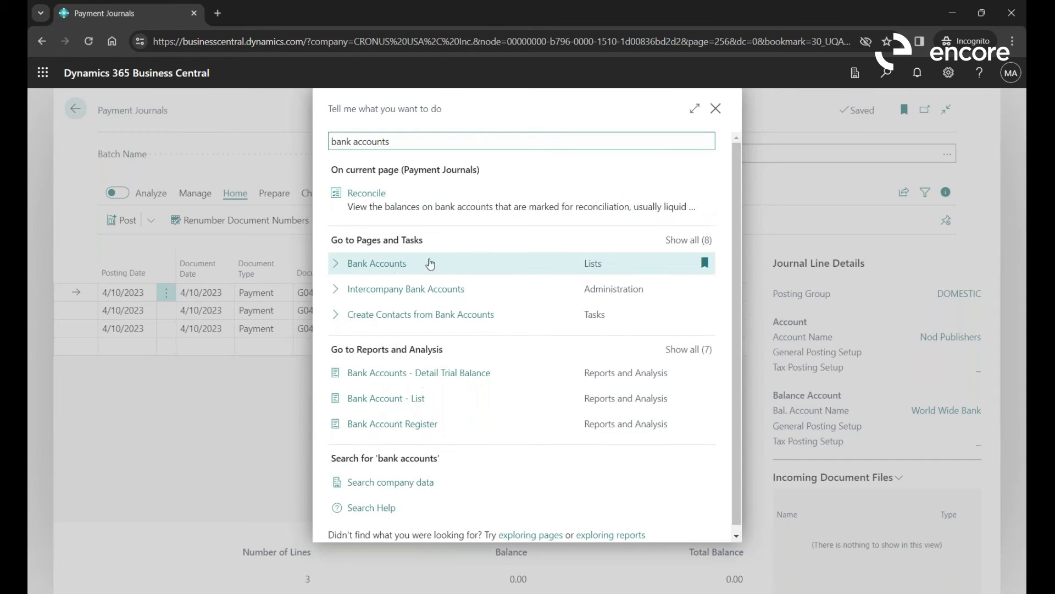
left_click(396, 267)
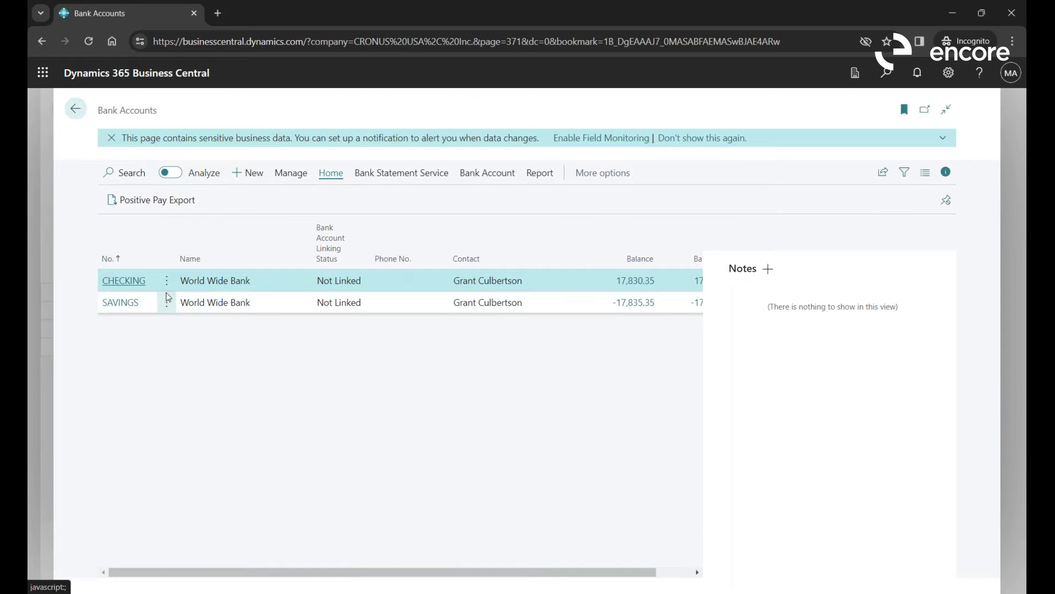
left_click(135, 282)
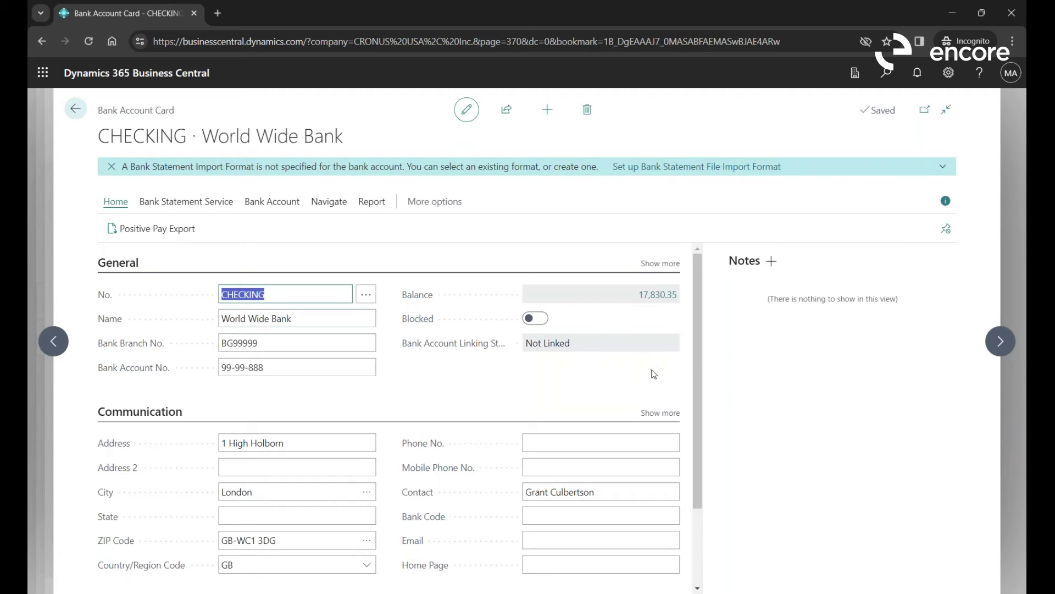
Expand the Posting section of the CHECKING bank account card and examine the Last Check No. field
scroll(699, 363, "down", 3)
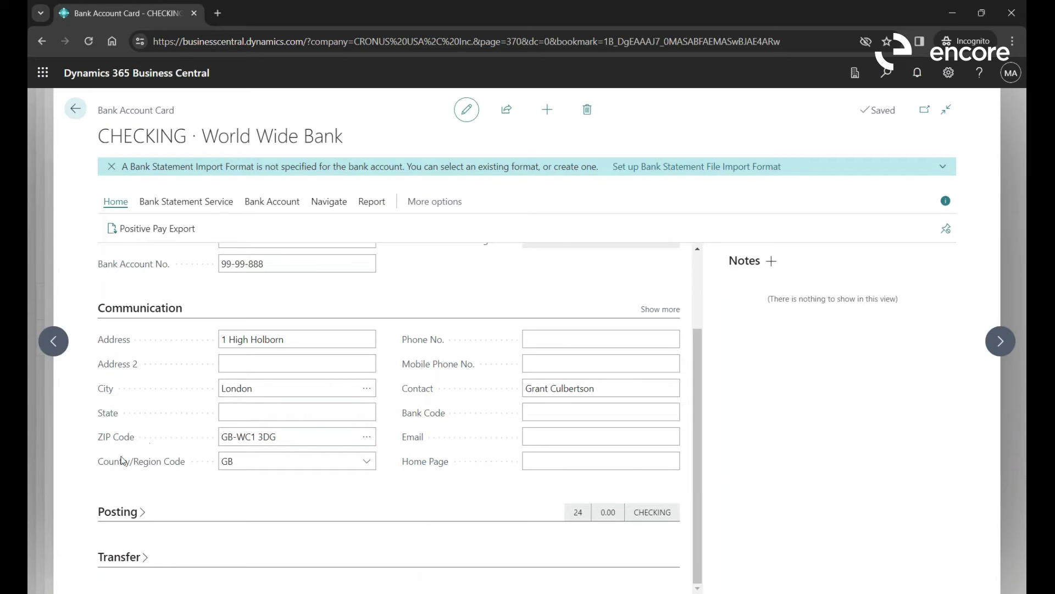
left_click(133, 514)
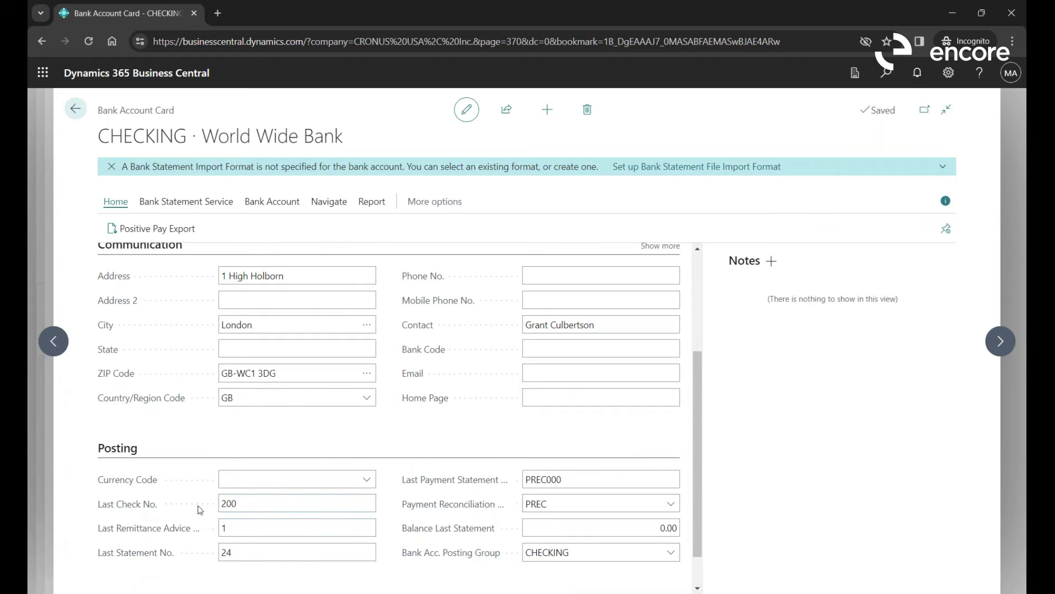
left_click(228, 505)
left_click(262, 552)
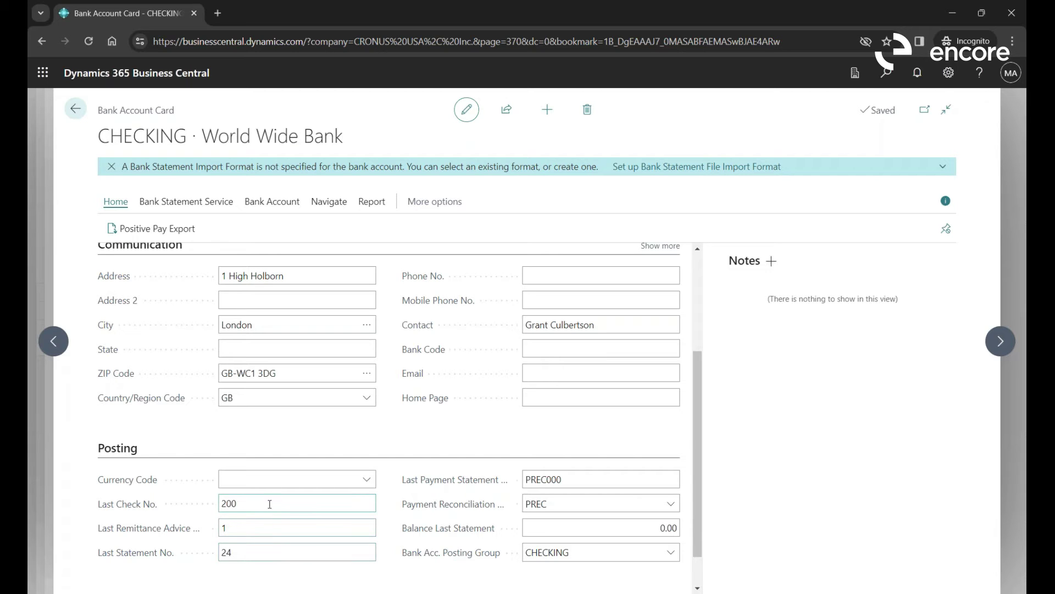
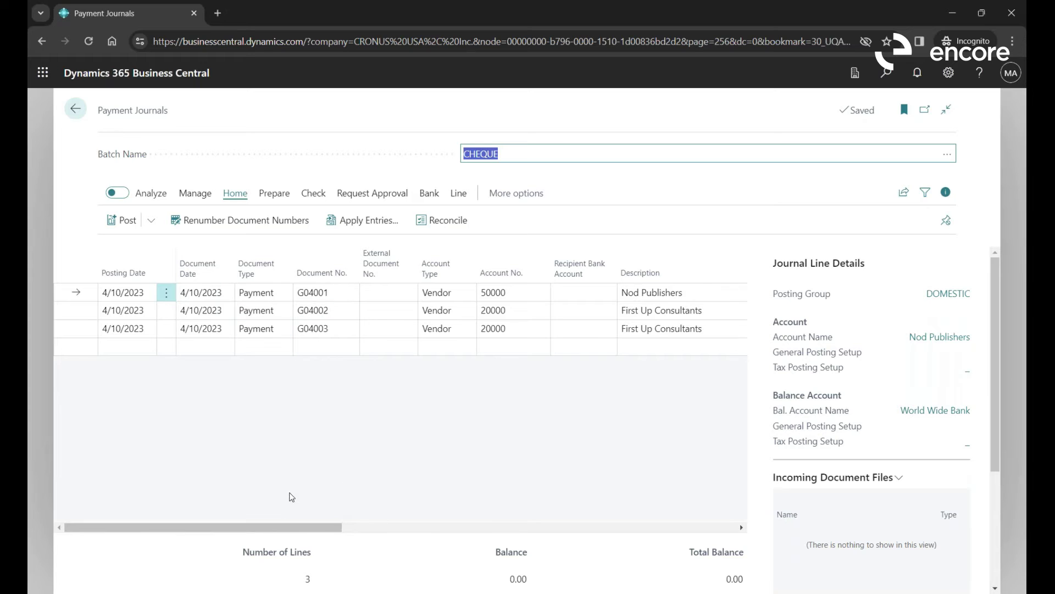
Check the Bal. Account No. column of the CHEQUE batch lines and open the print options for the checks
left_click_drag(292, 529, 538, 543)
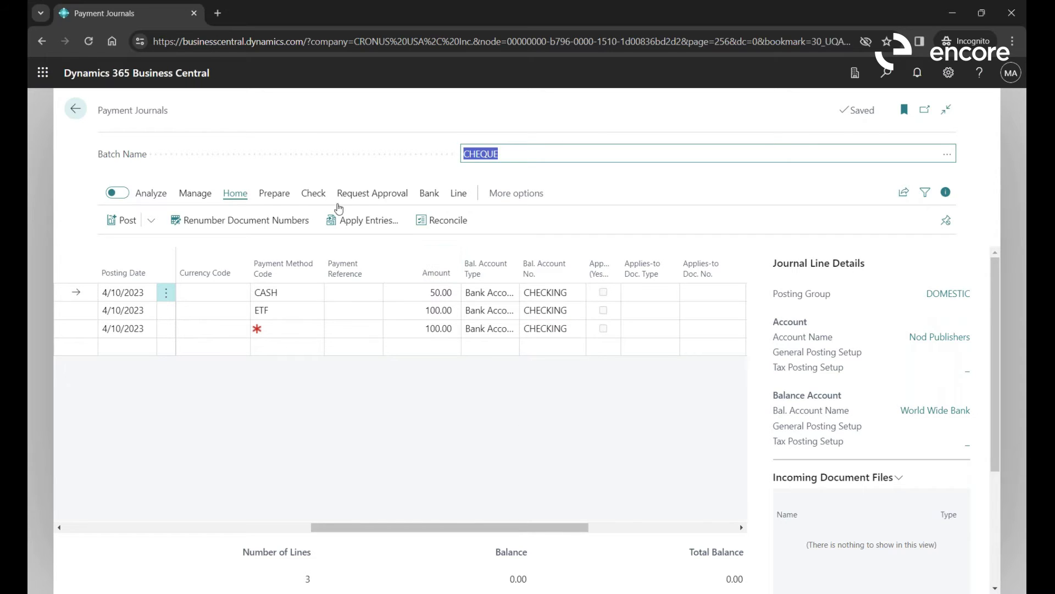
left_click(315, 194)
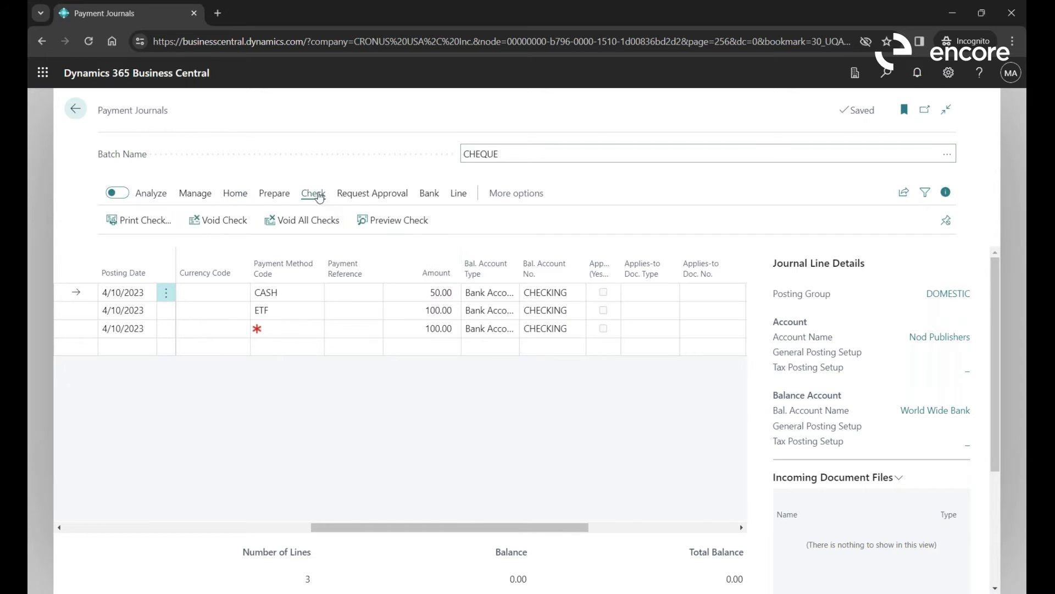
left_click(160, 225)
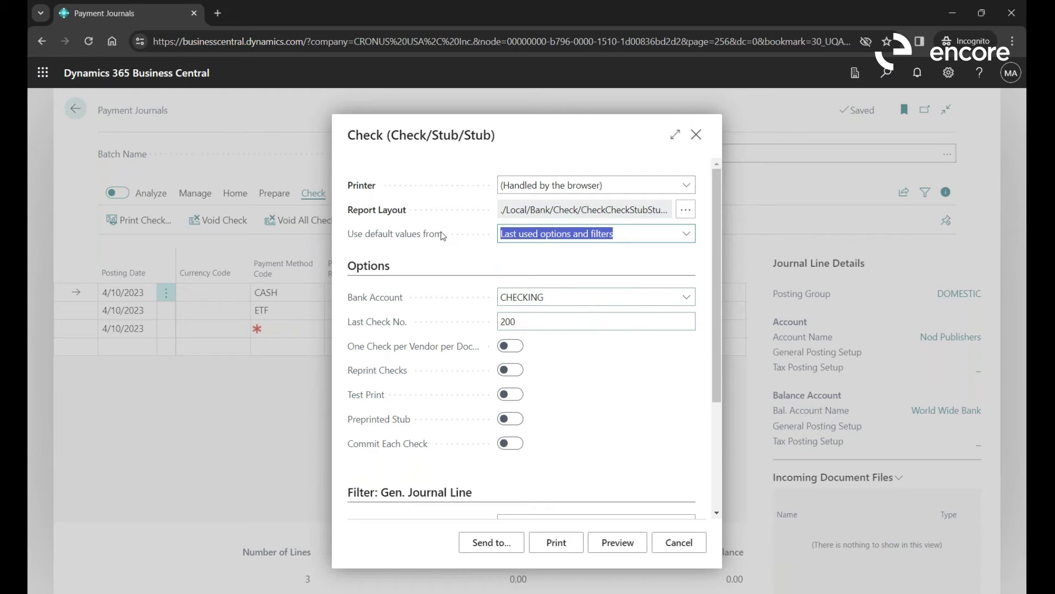
Examine the Bank Account choices and the Last Check No. in the check print options and close them without printing
mouse_move(362, 242)
left_click(687, 297)
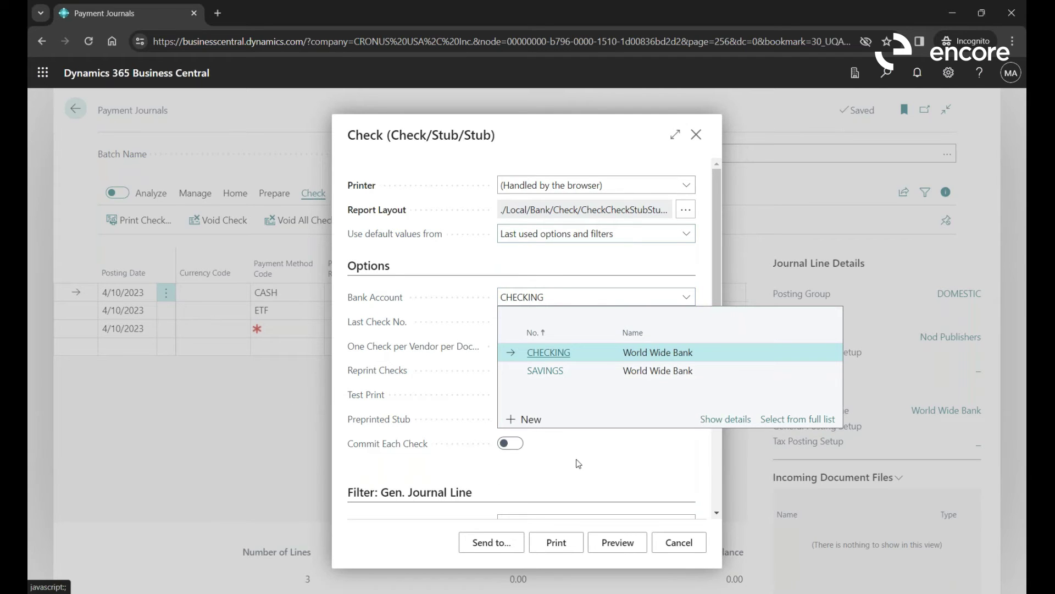
left_click(600, 458)
key("Tab")
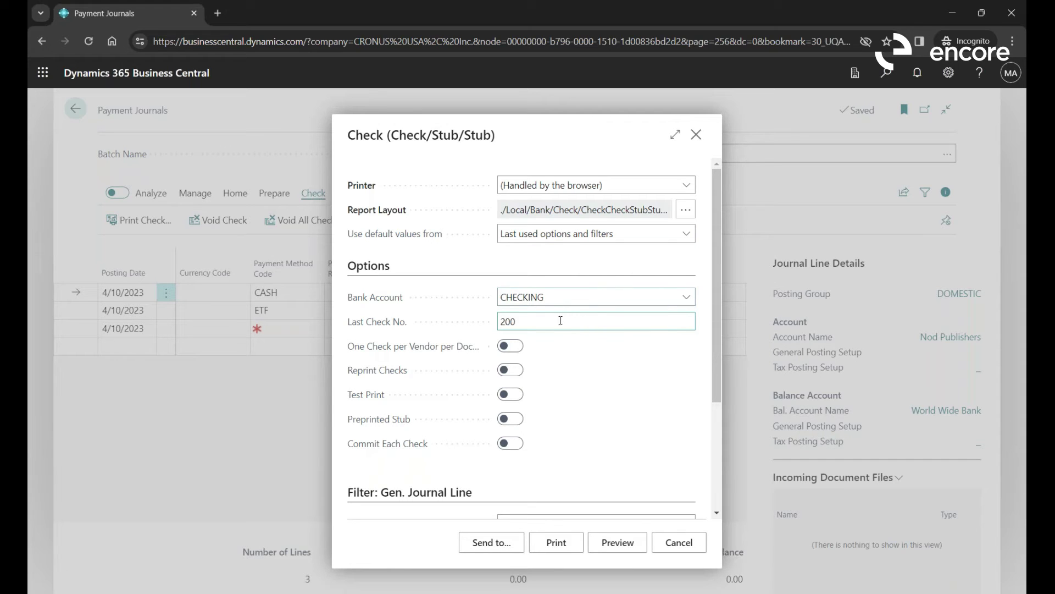
double_click(522, 321)
left_click(692, 145)
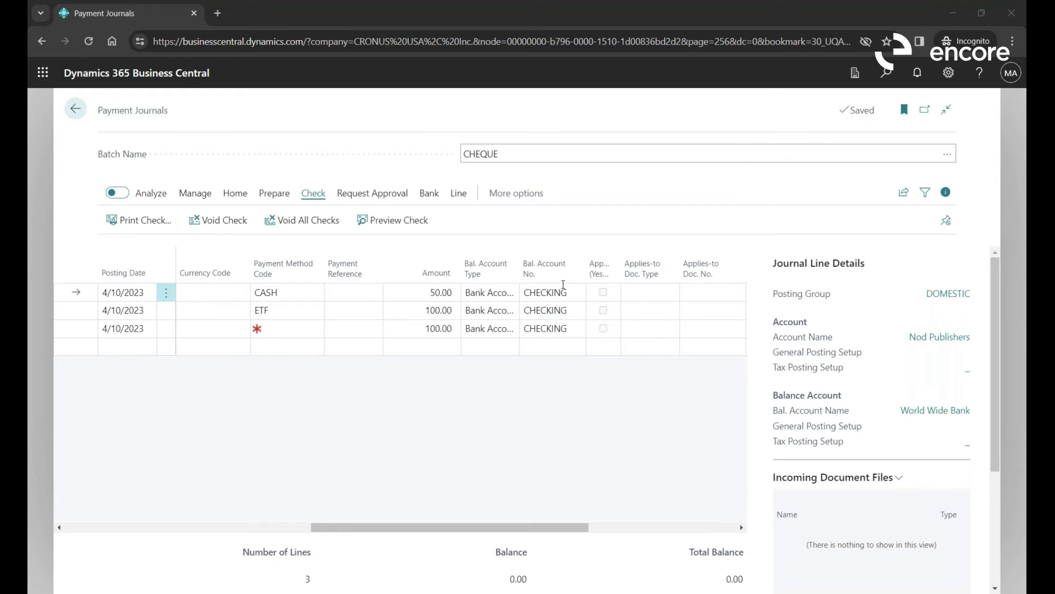
View the Printing Check bank number and Reprinting Checks slides in the PowerPoint slide show and return to Business Central
key("alt+Tab")
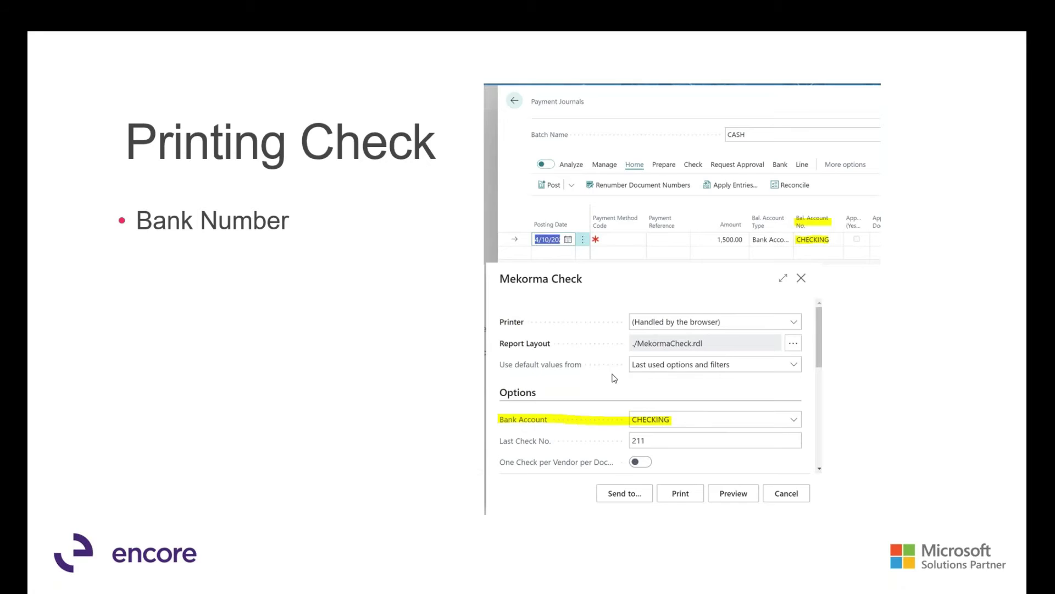
key("Right")
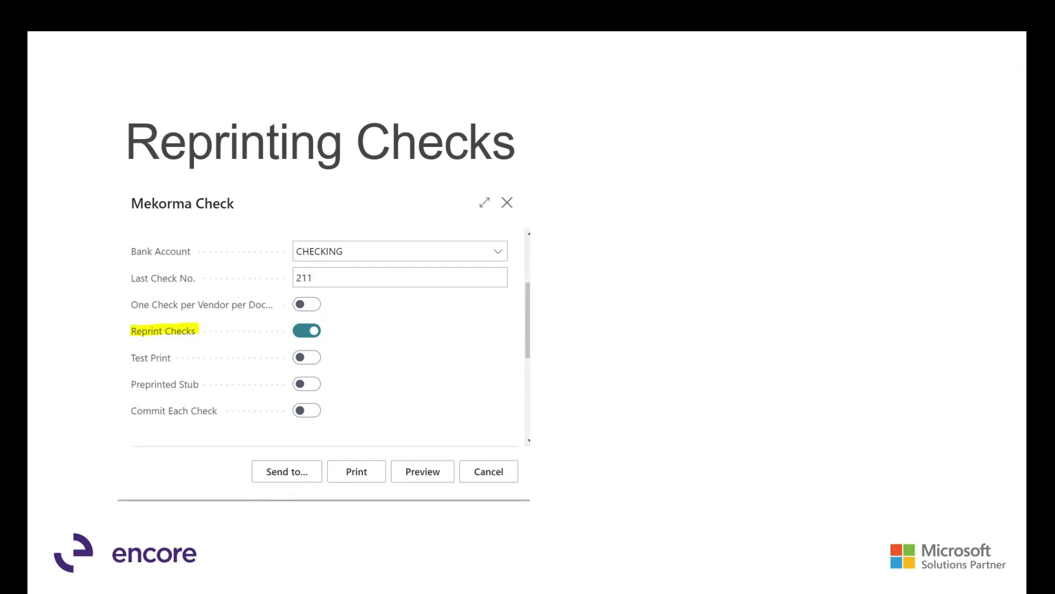
key("alt+Tab")
key("alt+Tab")
key("alt+Tab")
key("alt+Tab")
key("alt+Tab")
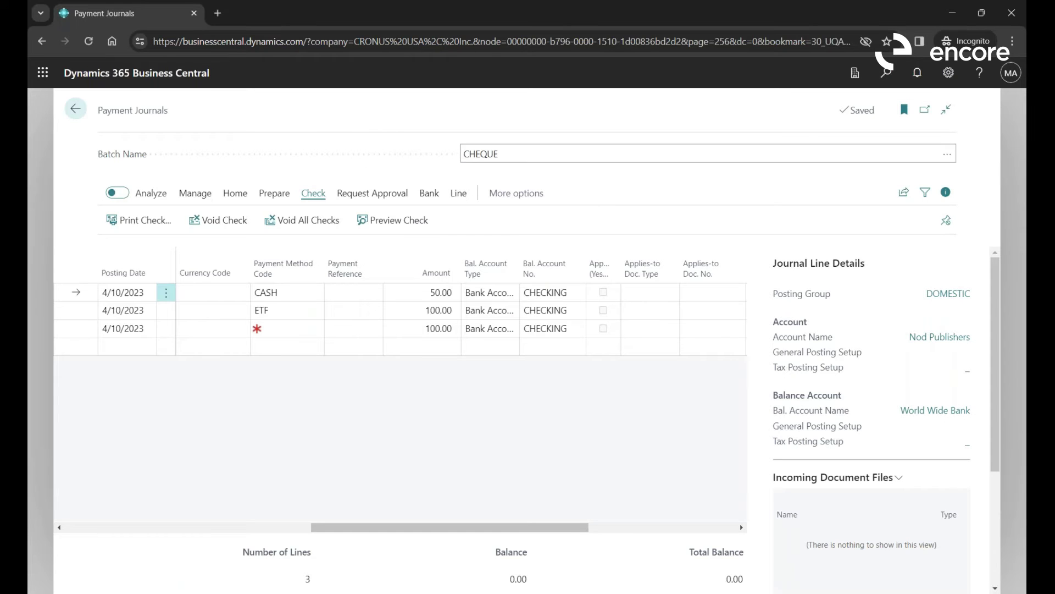
Check the Check Printed column, try the Reprint Checks option in the check print options and close them without printing
left_click_drag(509, 529, 653, 531)
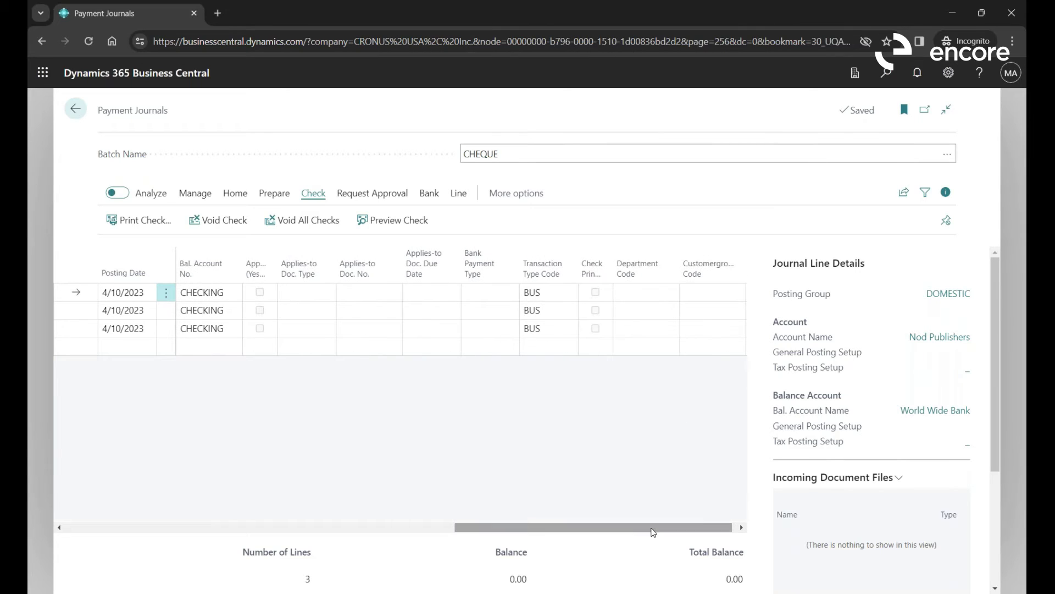
mouse_move(595, 268)
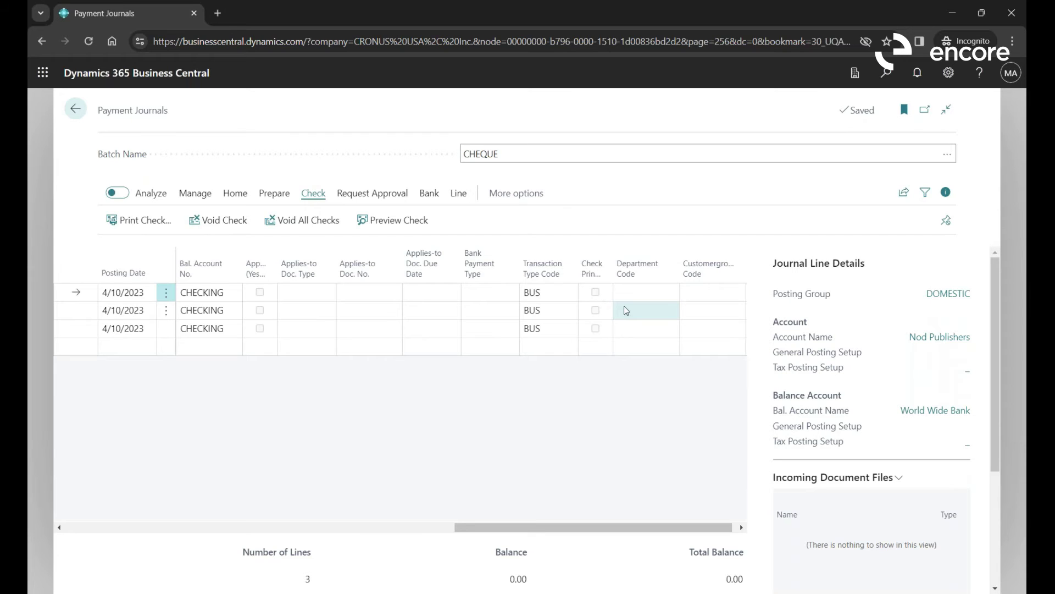
left_click(158, 221)
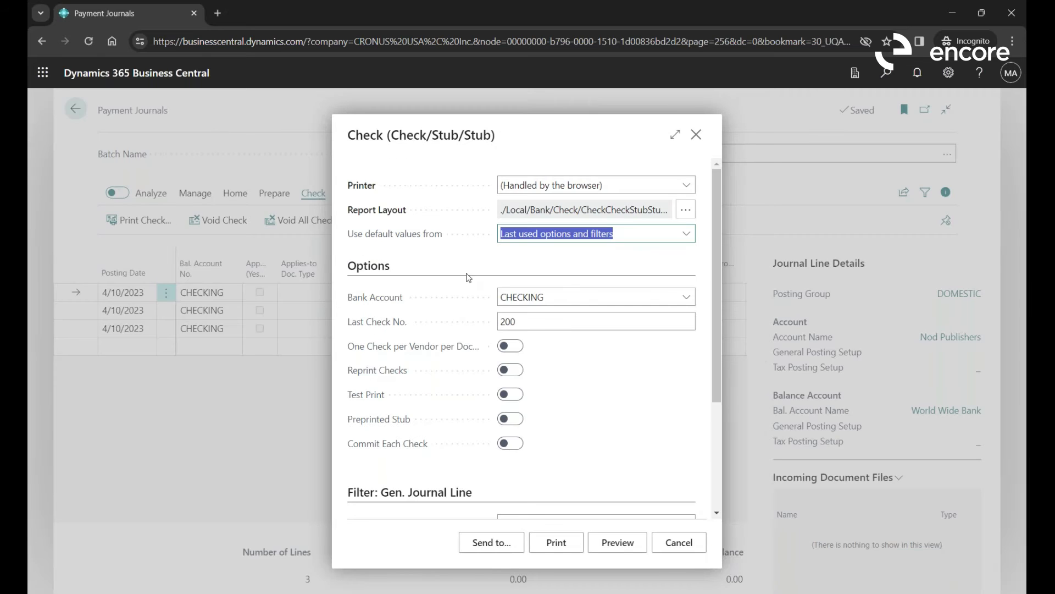
left_click(517, 371)
left_click(512, 371)
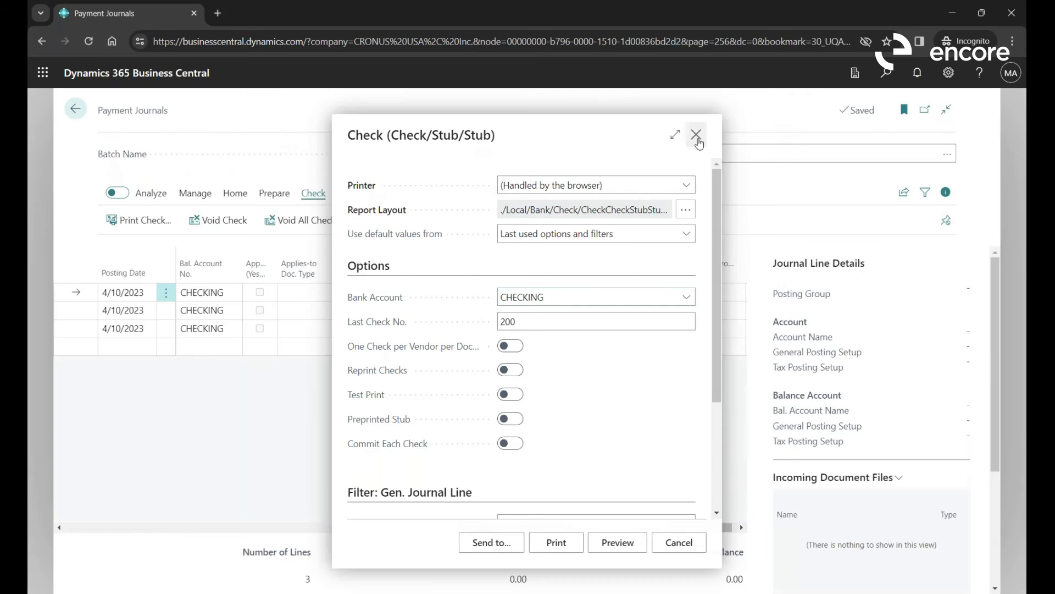
left_click(697, 136)
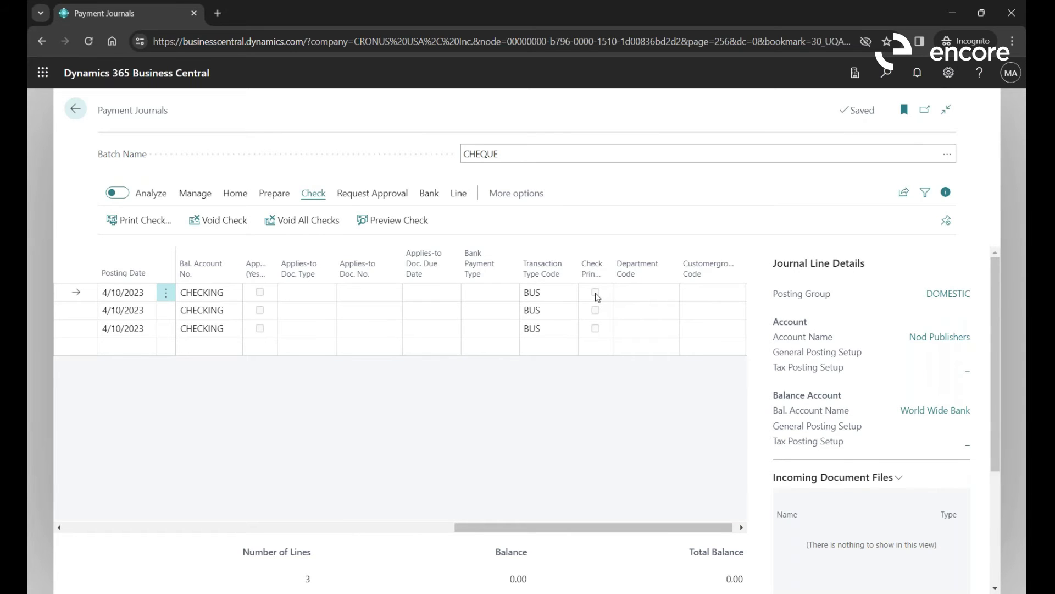
View the Printing Checks – Multiple Entries slide in the PowerPoint slide show and return to Business Central
key("alt+Tab")
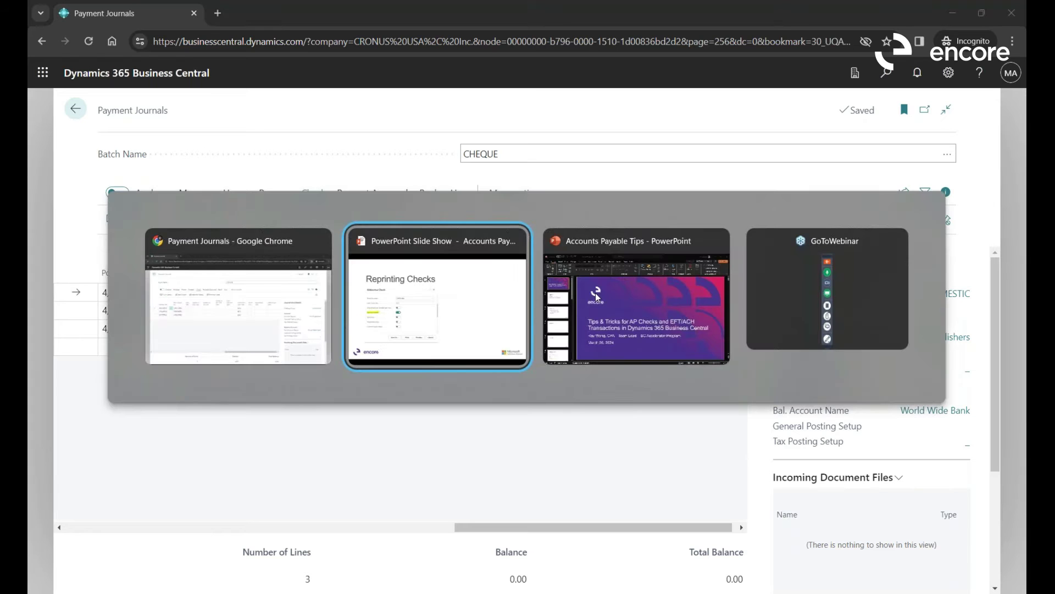
key("Right")
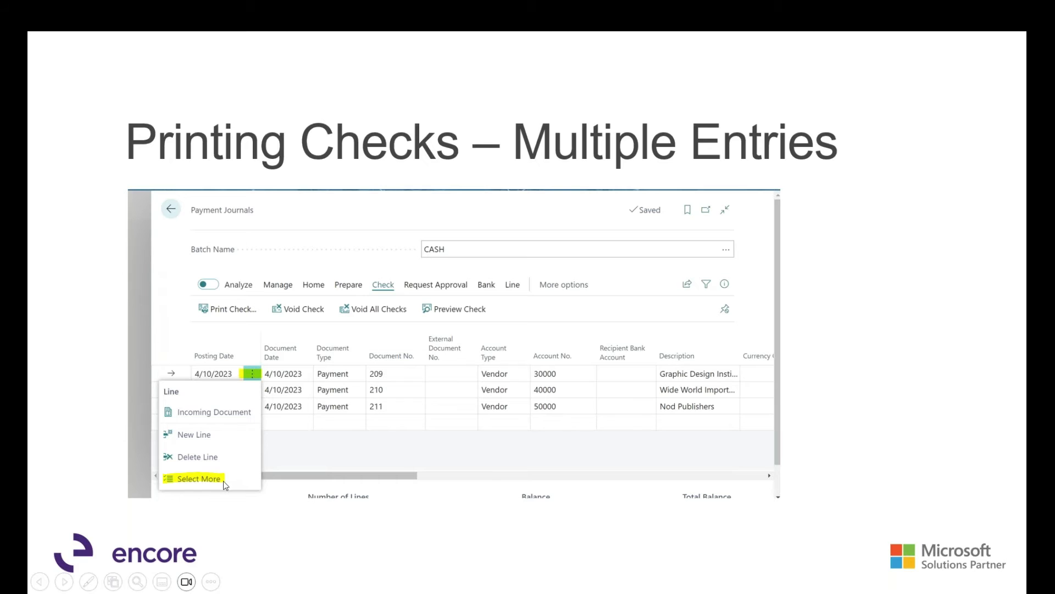
key("alt+Tab")
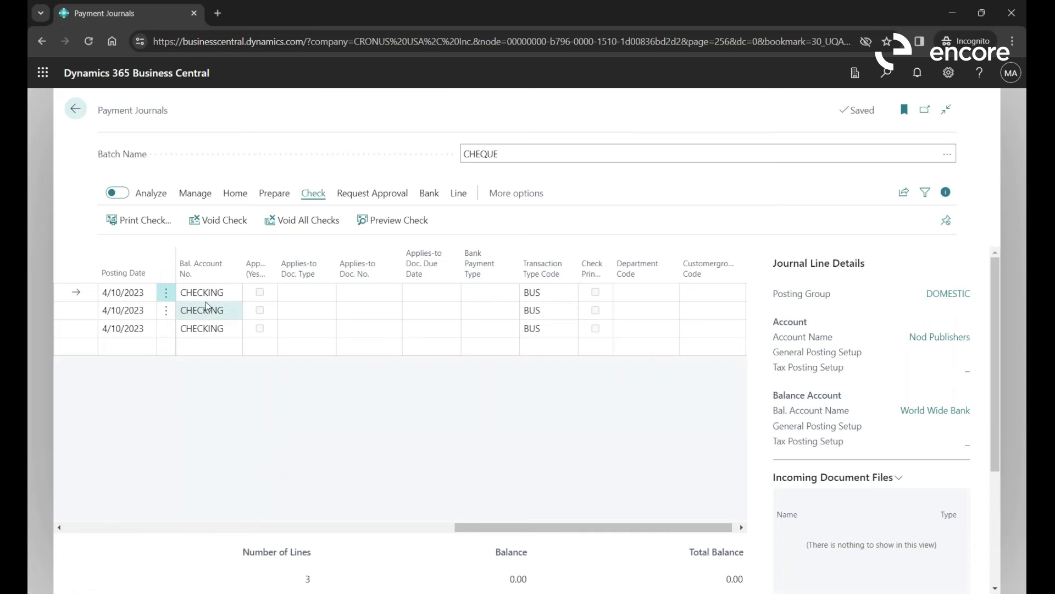
Select the first and third payment journal lines together with Select More and clear the selection again
left_click(167, 293)
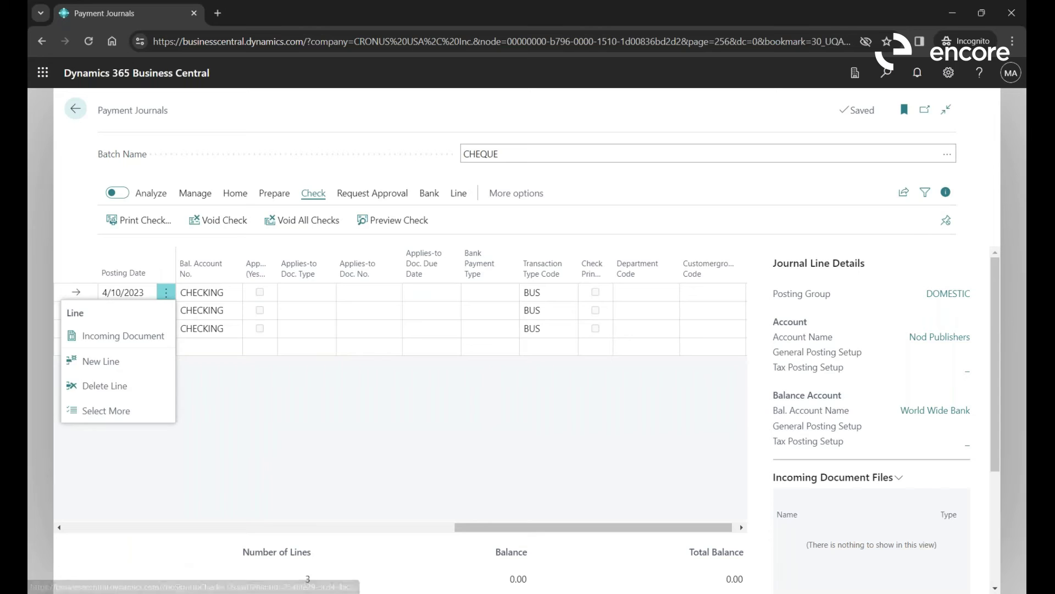
left_click(145, 408)
left_click(110, 328)
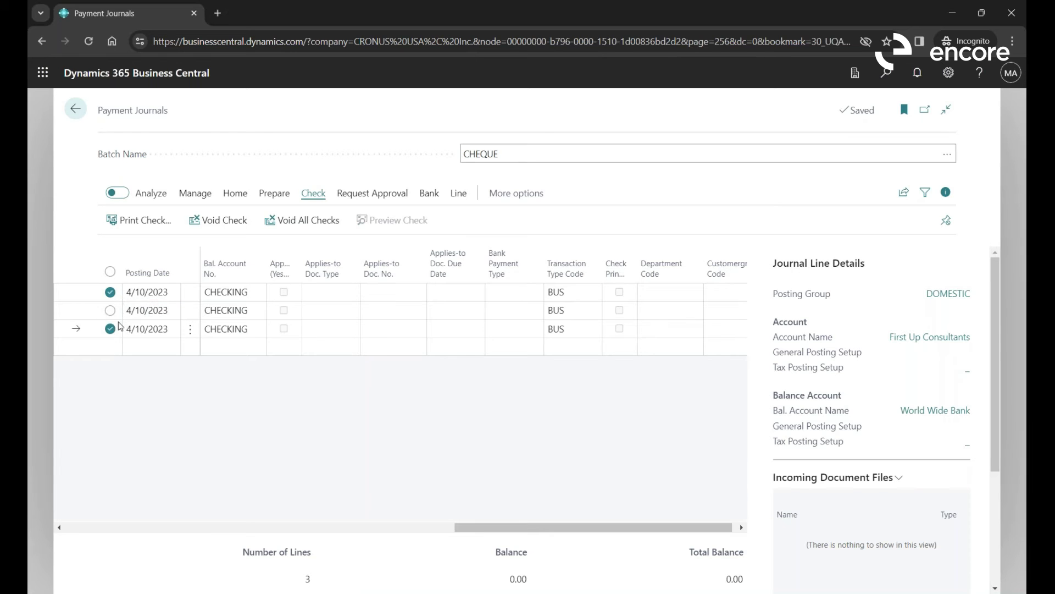
left_click(109, 292)
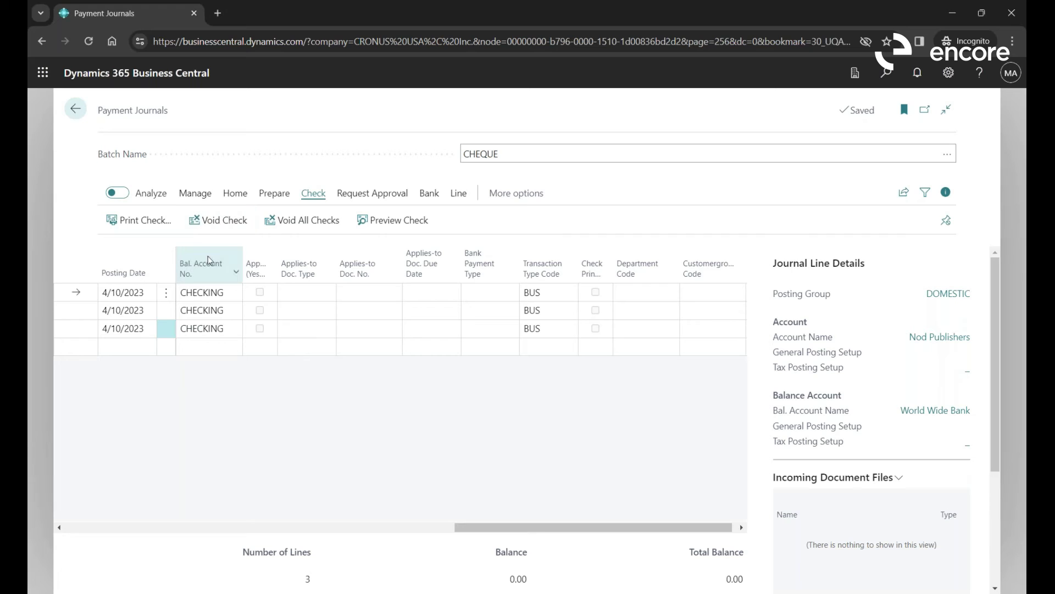
mouse_move(210, 260)
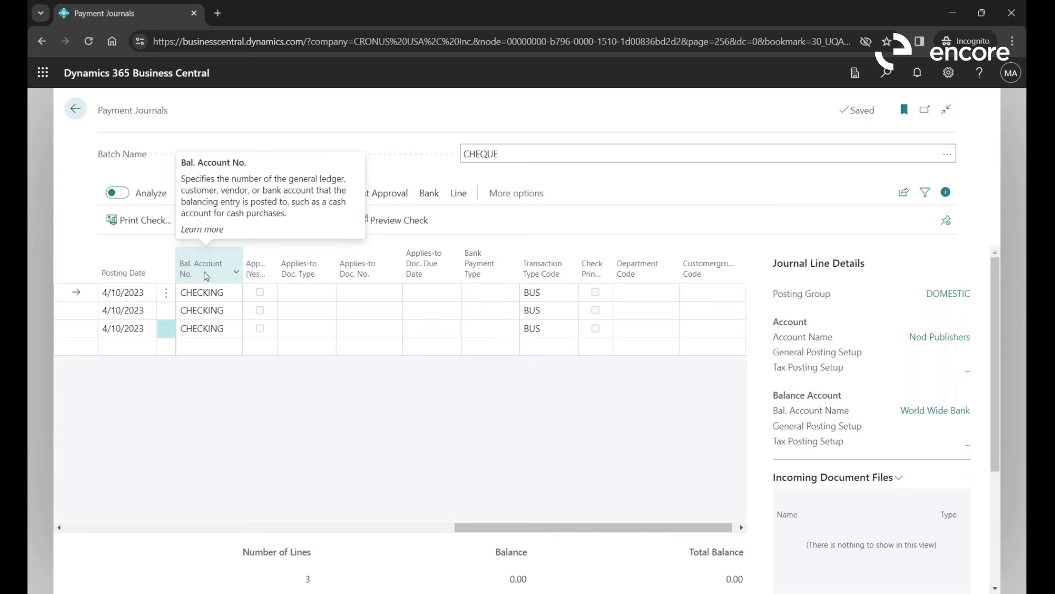
View the Payment Method Code slide in the PowerPoint slide show and return to Business Central
key("alt+Tab")
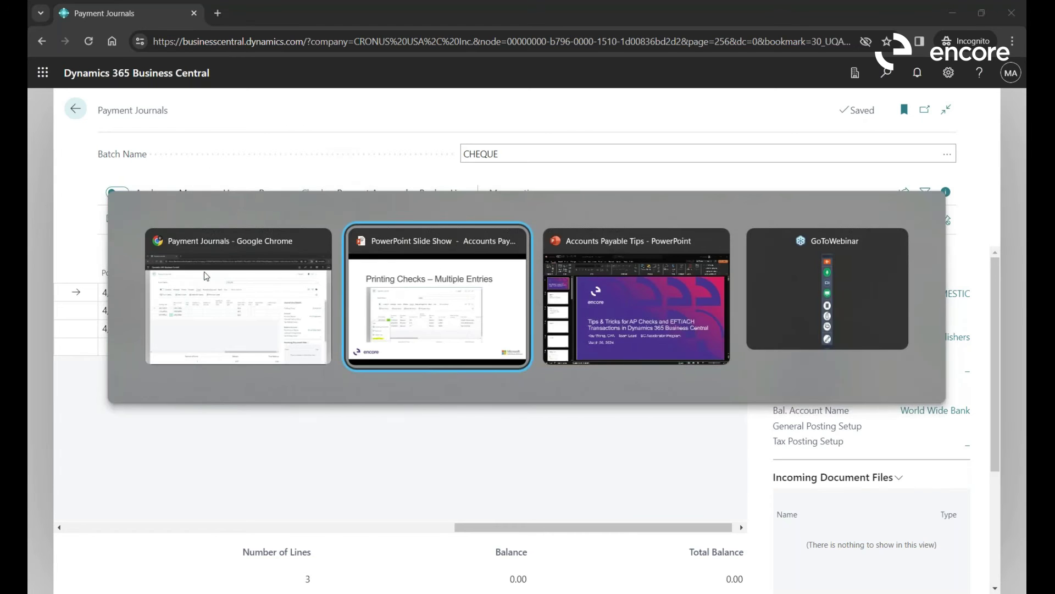
key("Right")
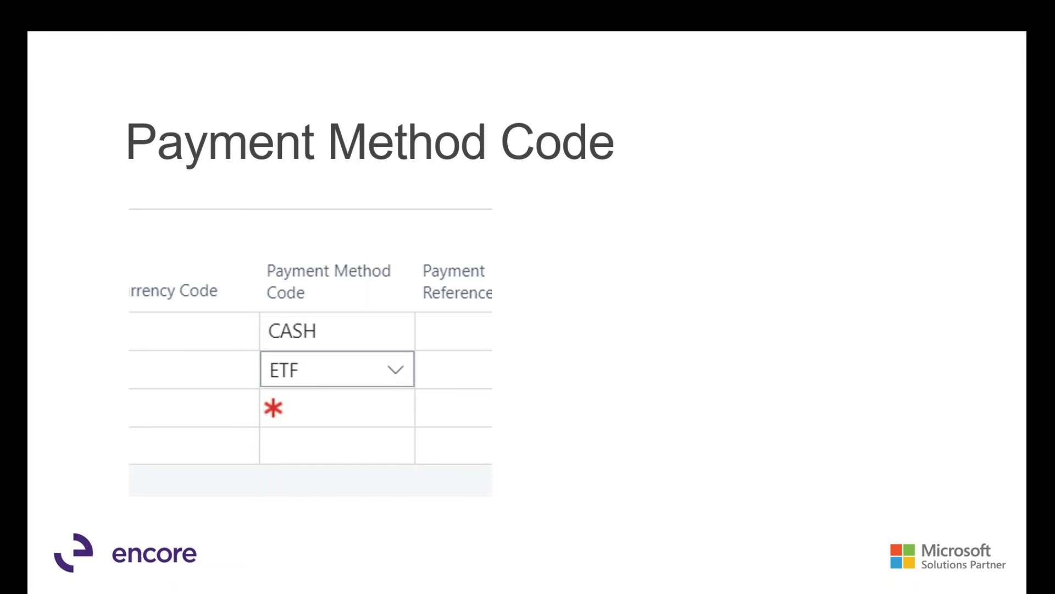
key("alt+Tab")
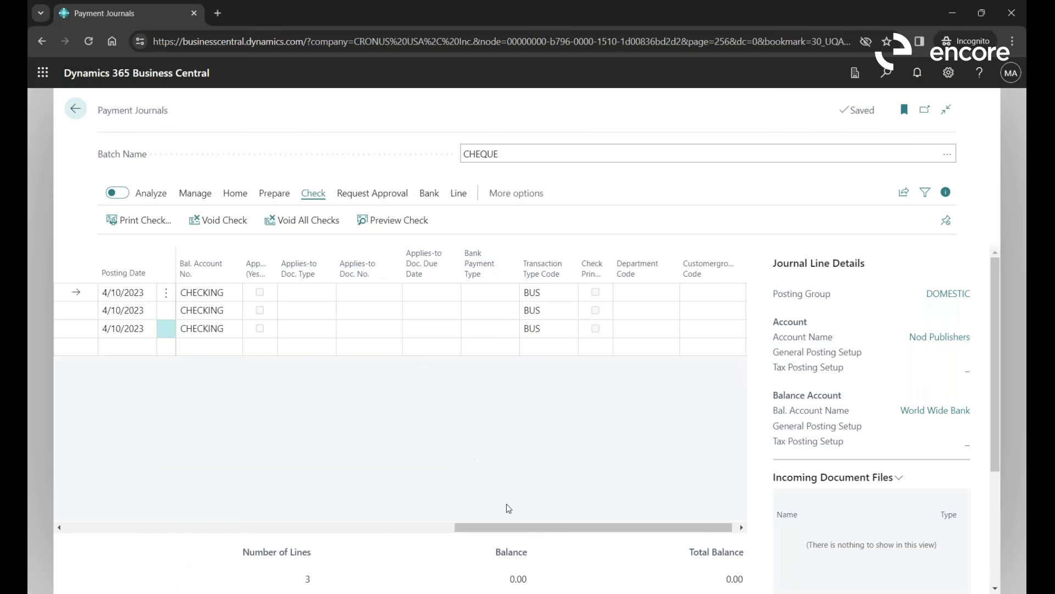
Examine the available payment method codes for the third journal line, First Up Consultants, and close the list without choosing one
left_click_drag(431, 525, 316, 500)
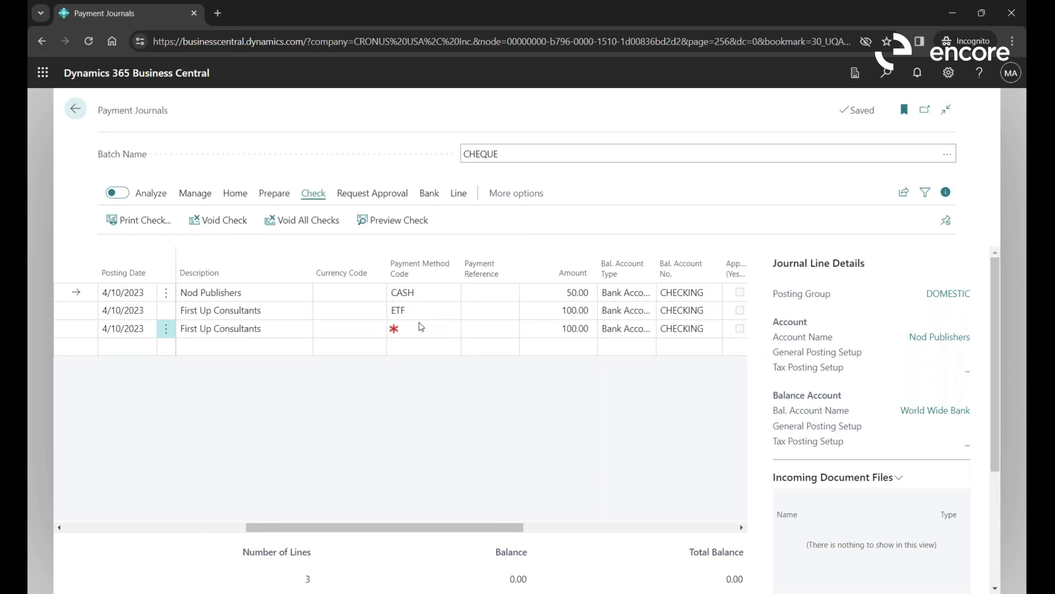
mouse_move(395, 331)
left_click(455, 329)
key("Escape")
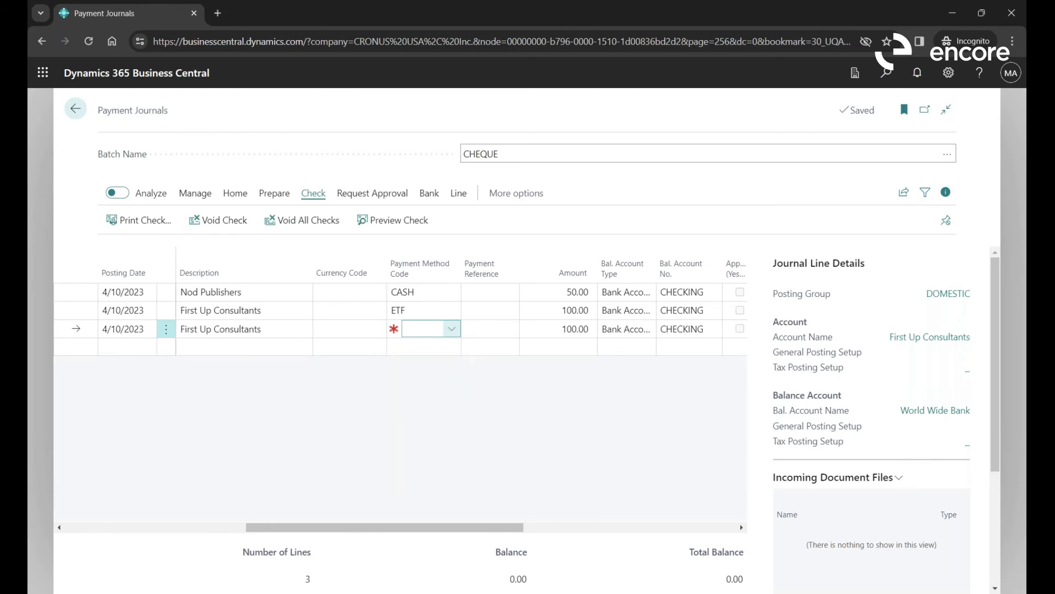
left_click(451, 329)
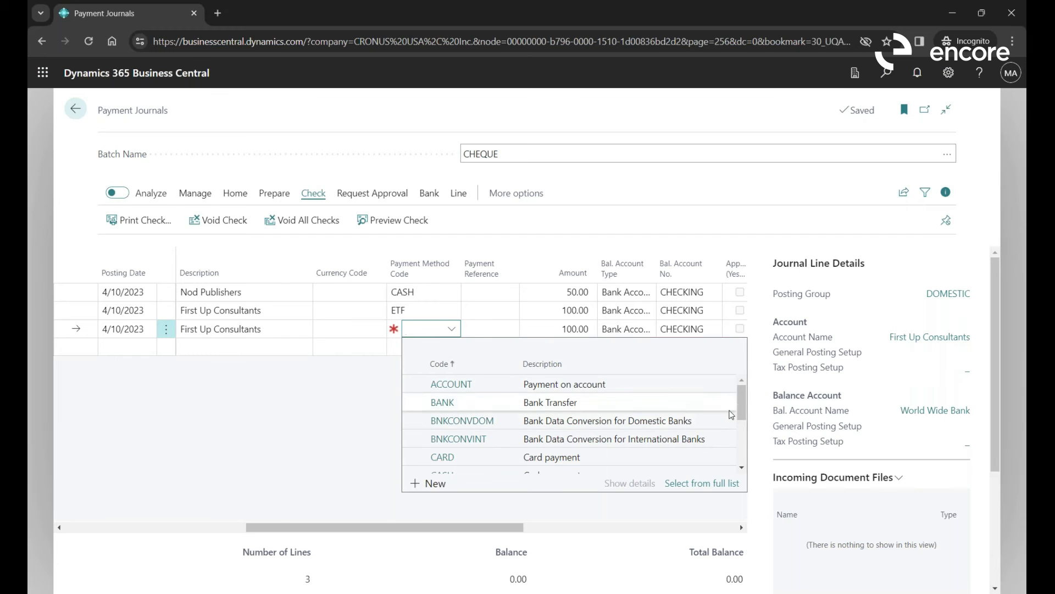
left_click_drag(741, 404, 746, 436)
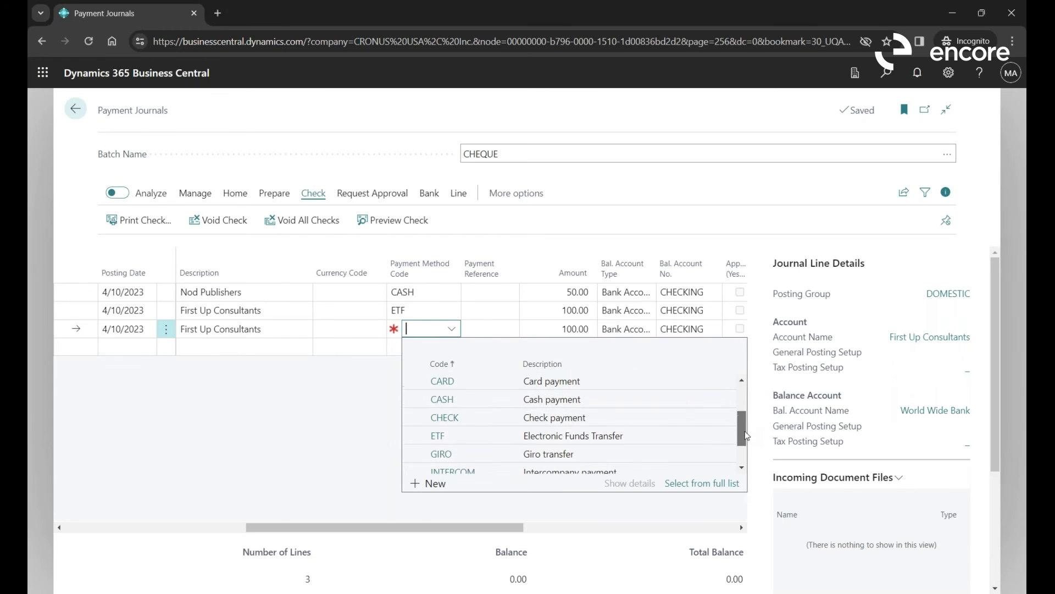
left_click(302, 384)
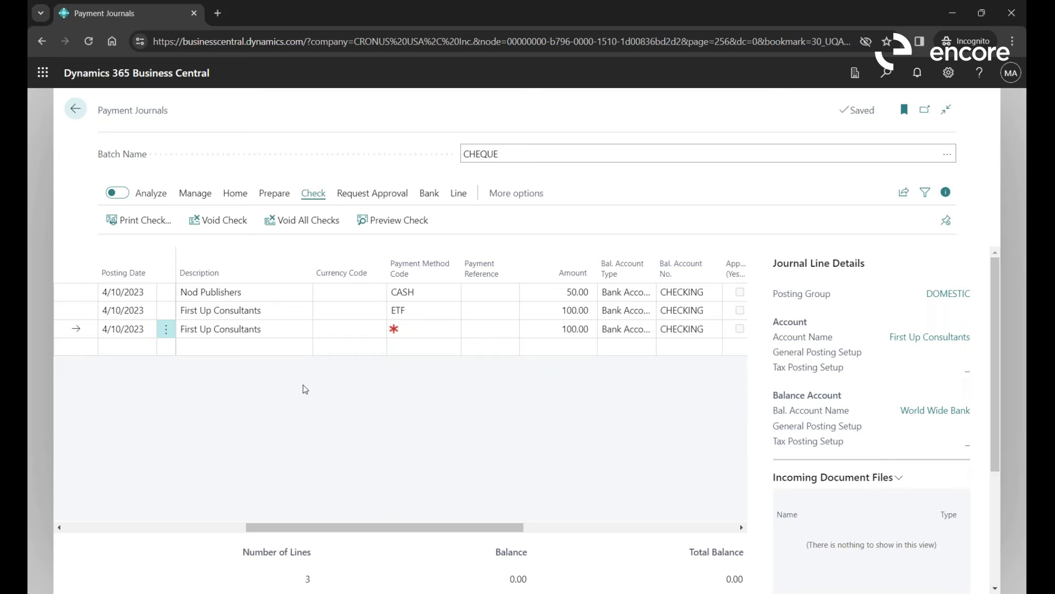
Search for "vendor" and go to the Vendors list
left_click(886, 73)
type("vendor")
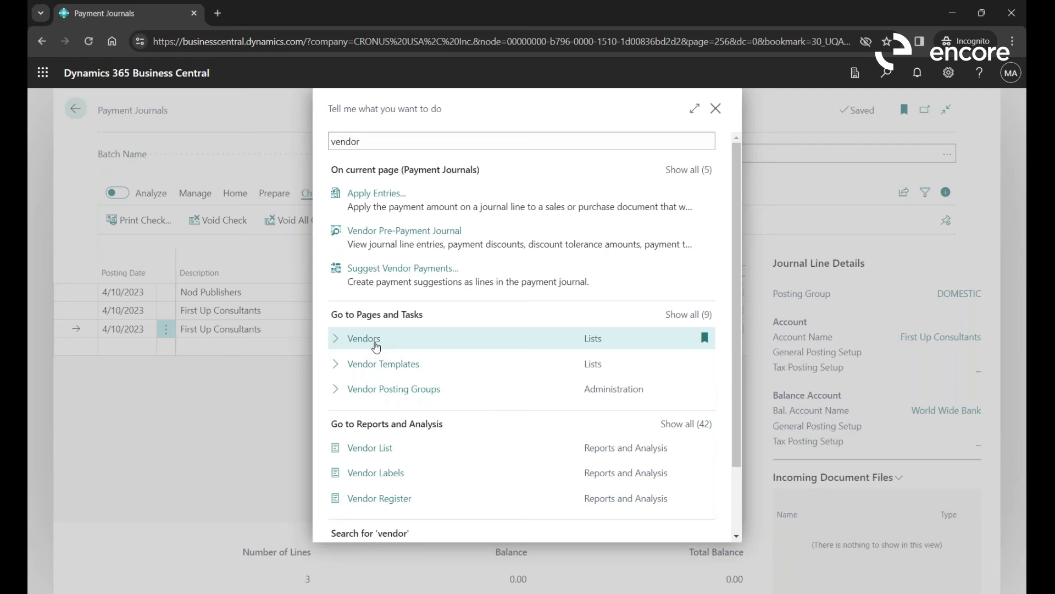
left_click(364, 338)
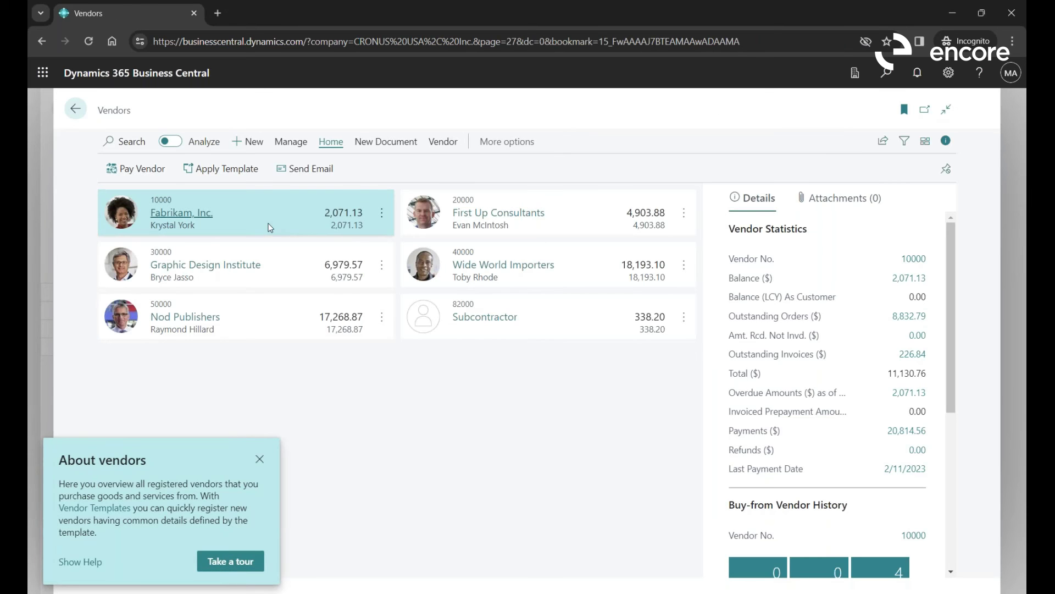
Open the Fabrikam, Inc. vendor card and expand its Payments section to examine the Payment Method Code
left_click(199, 213)
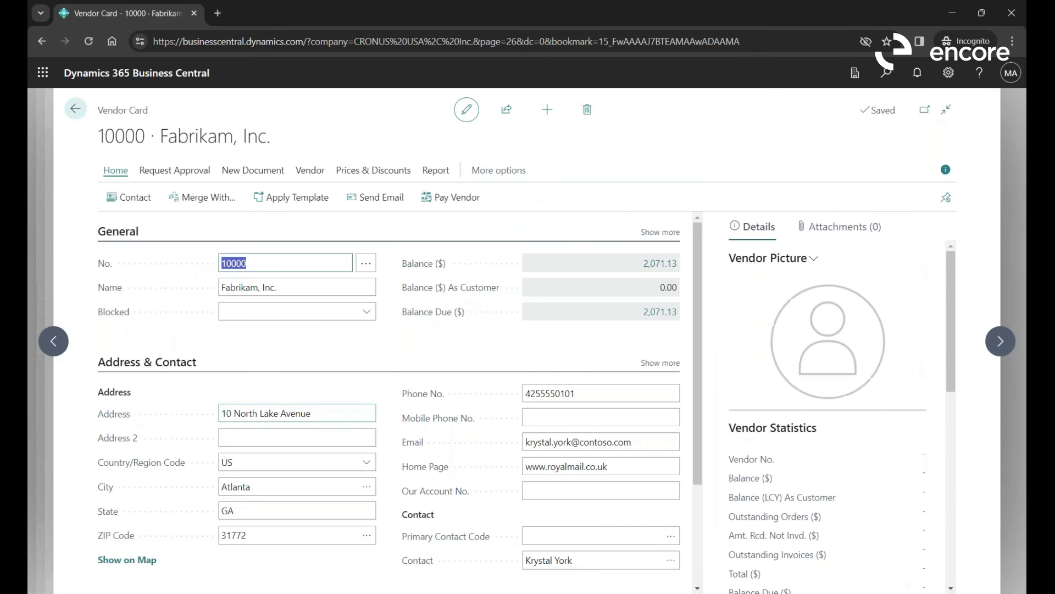
left_click_drag(696, 370, 694, 499)
left_click(134, 517)
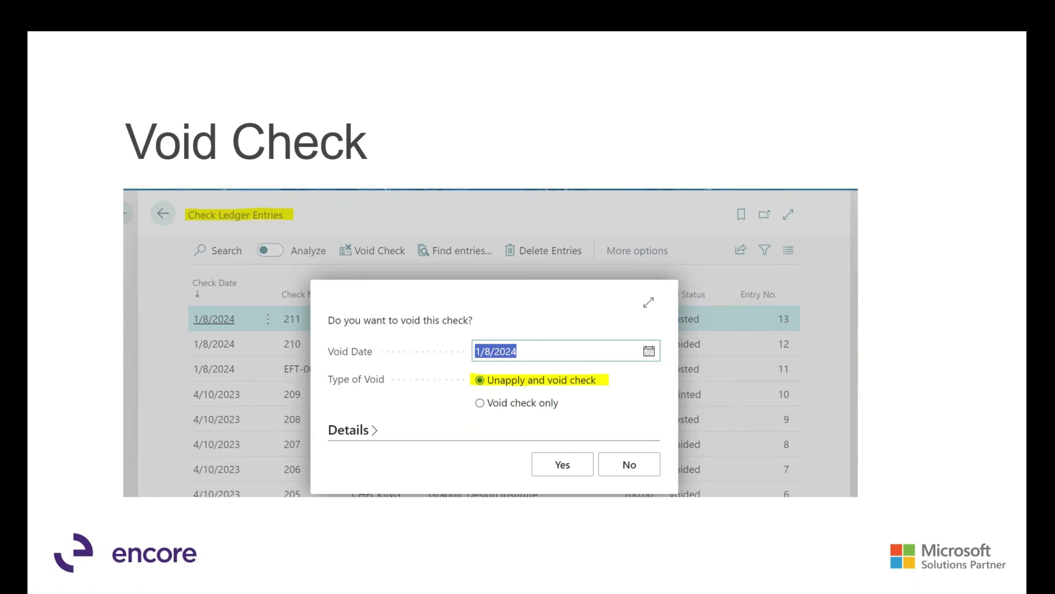
Return to Business Central from the slide show, search for "chec led entr" and go to Check Ledger Entries
key("alt+Tab")
key("alt+Tab")
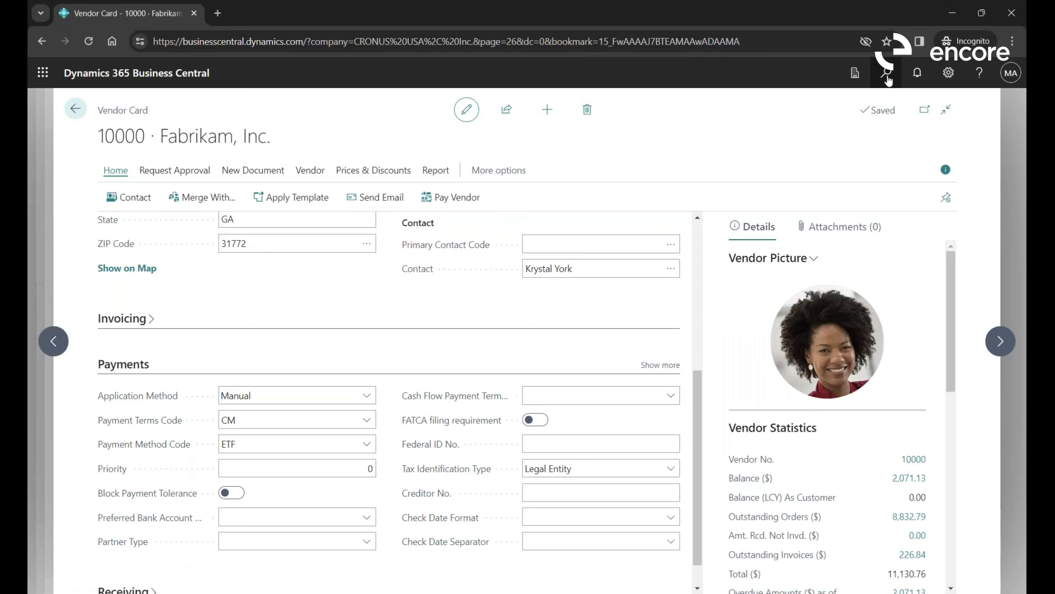
left_click(887, 74)
type("chec led entr")
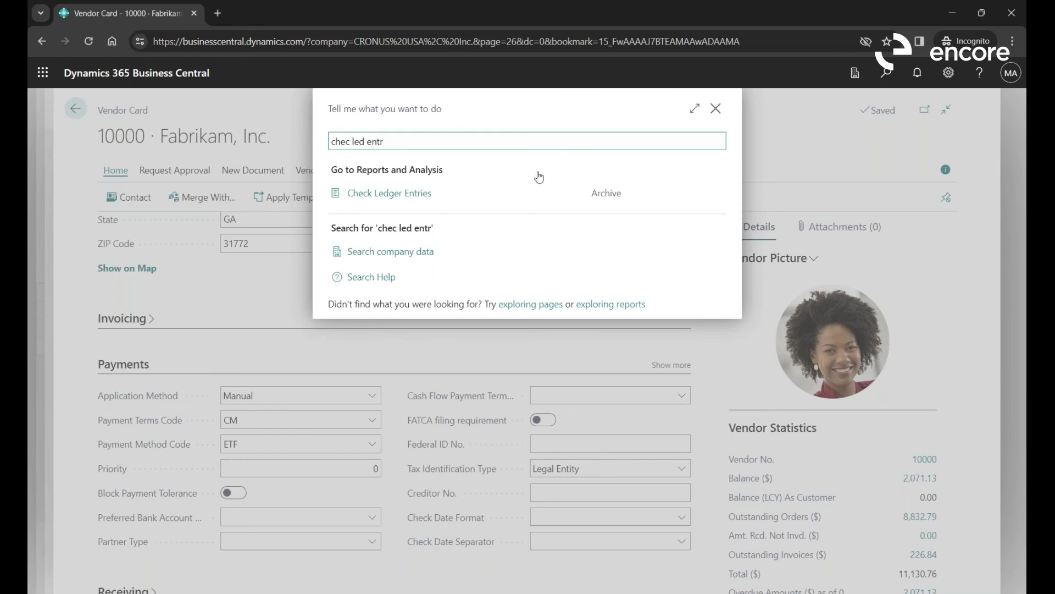
left_click(427, 196)
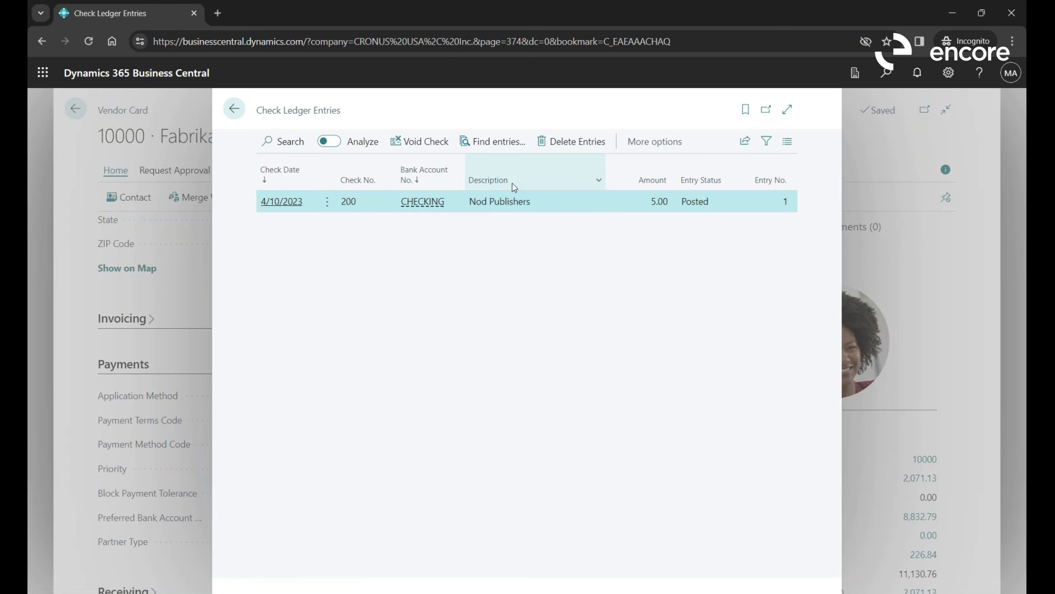
Start voiding the Nod Publishers check to examine the void date and void types, decline the void, and close the check ledger entries
left_click(405, 144)
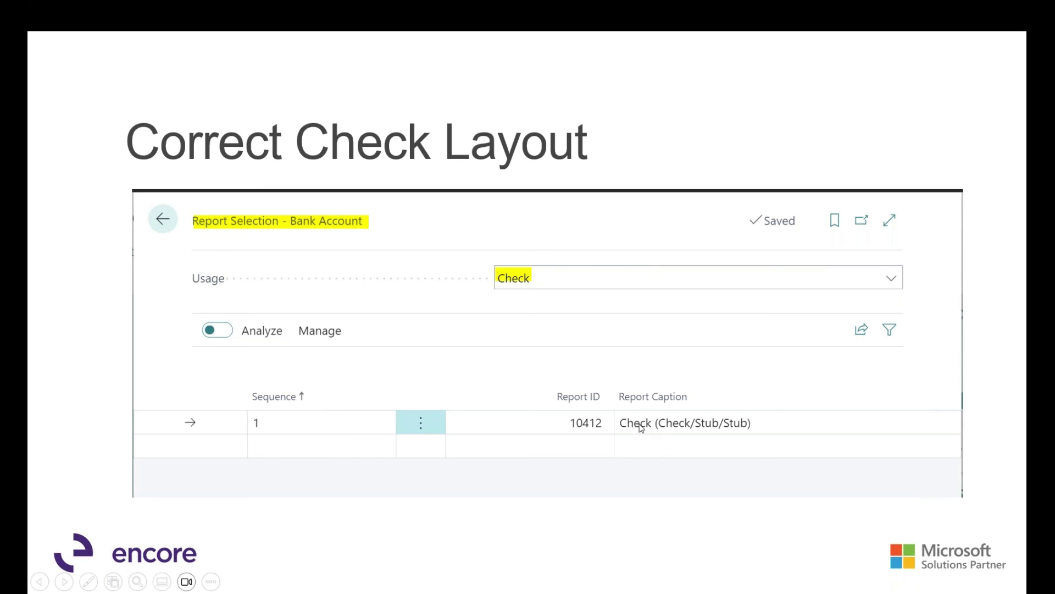
key("alt+Tab")
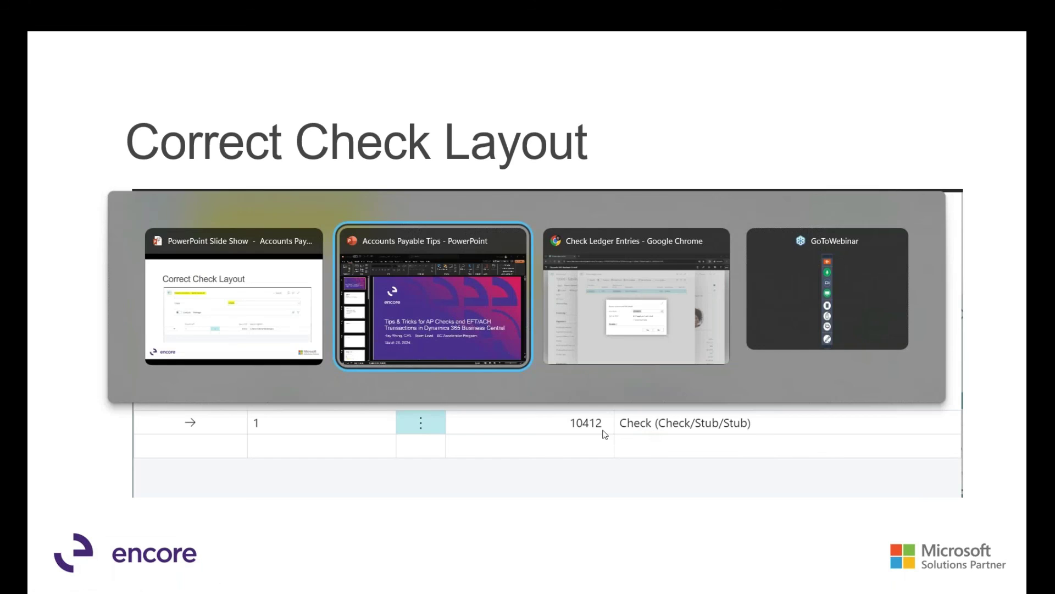
key("Tab")
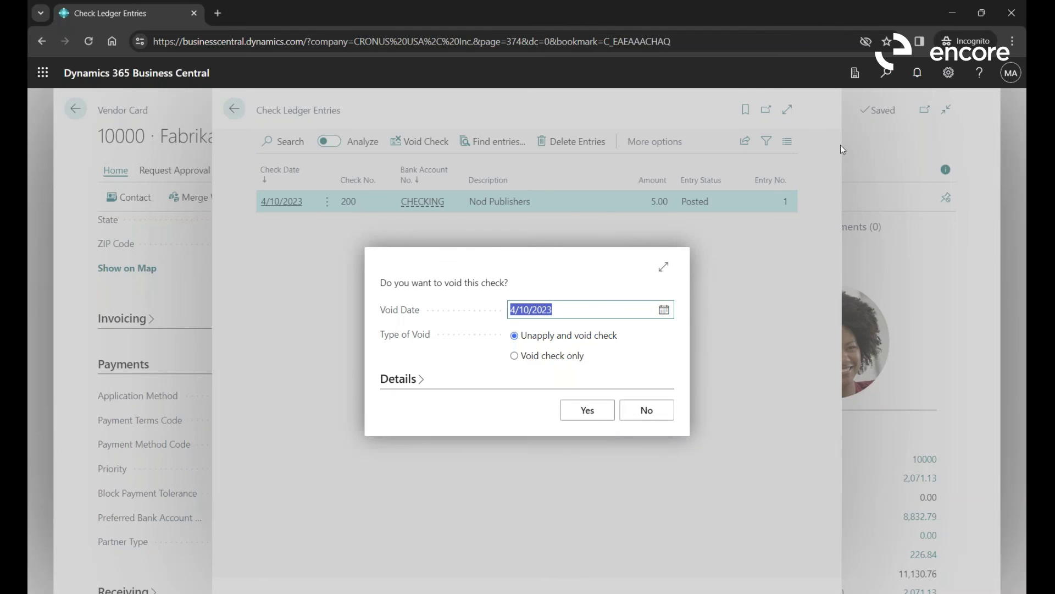
left_click(643, 410)
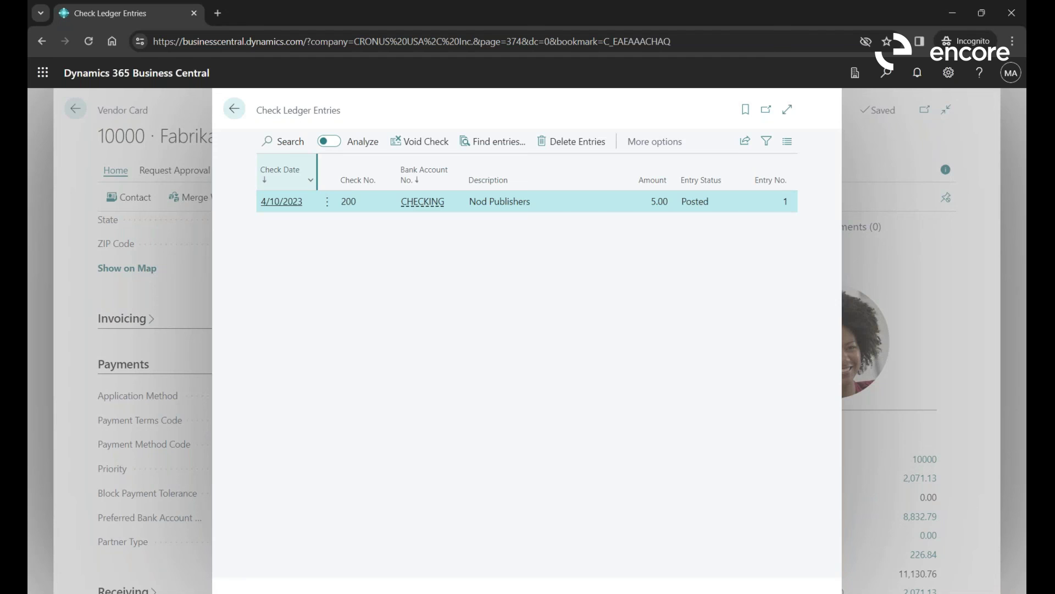
left_click(234, 109)
left_click(885, 74)
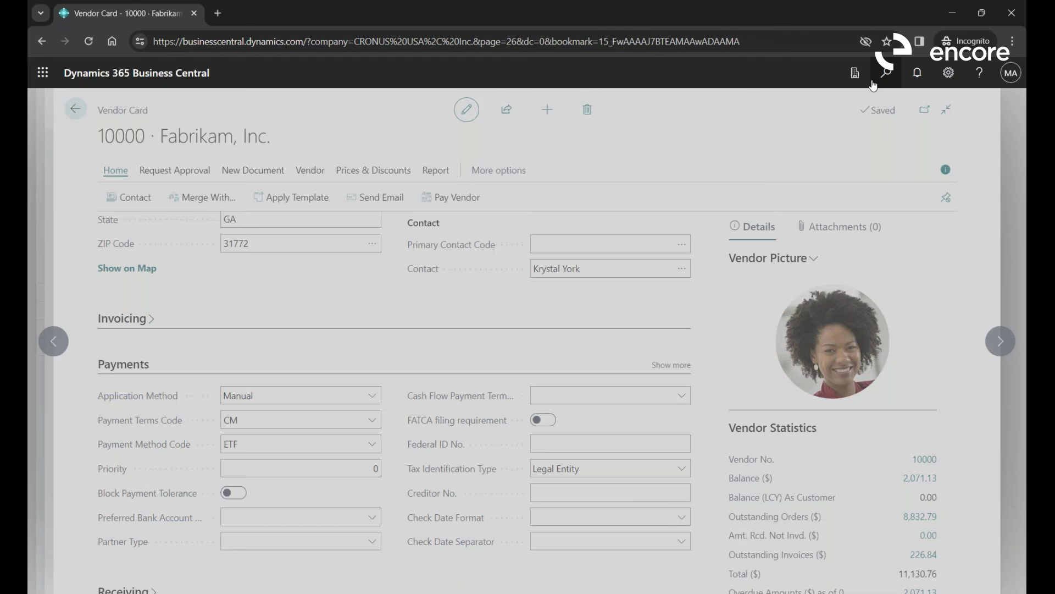
type("report sele")
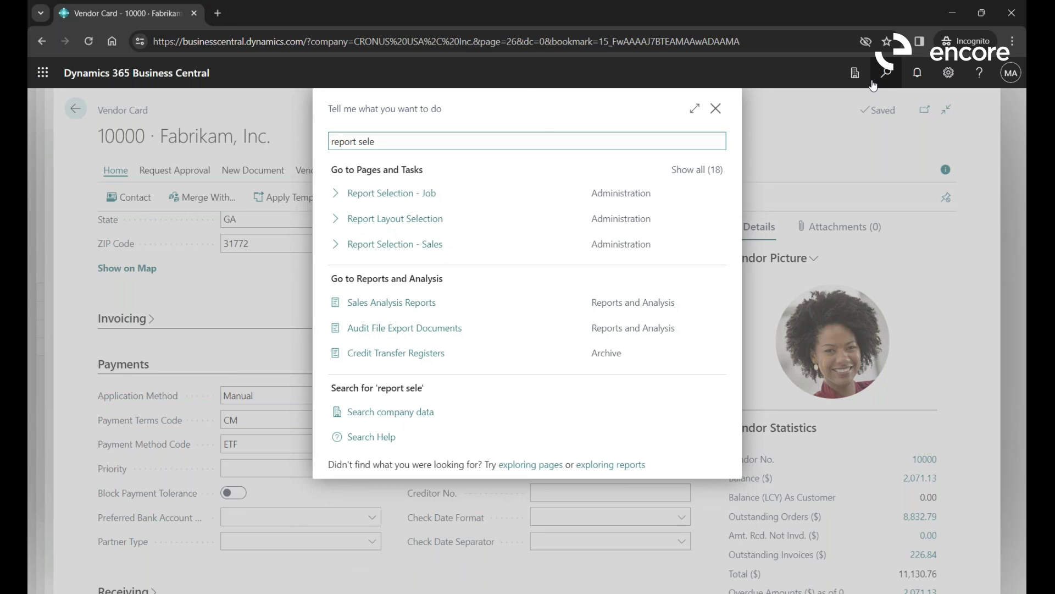
left_click(695, 174)
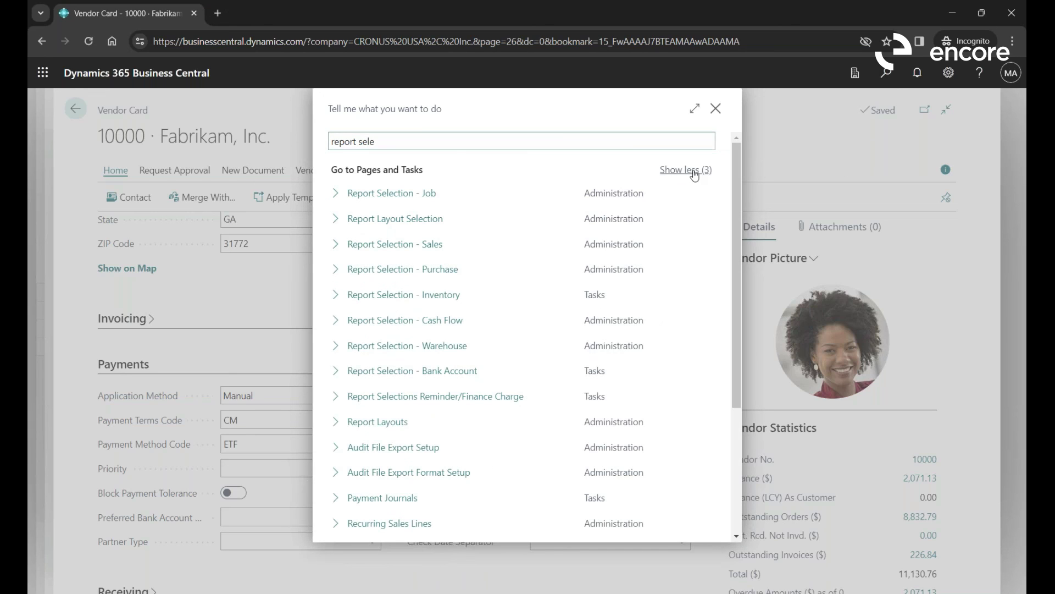
left_click(417, 272)
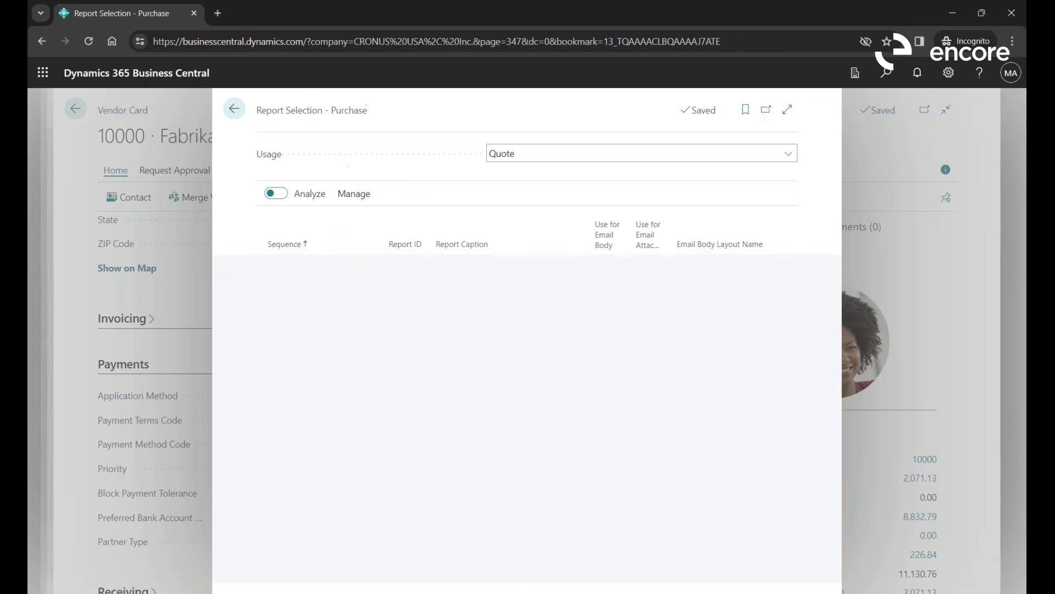
left_click(651, 155)
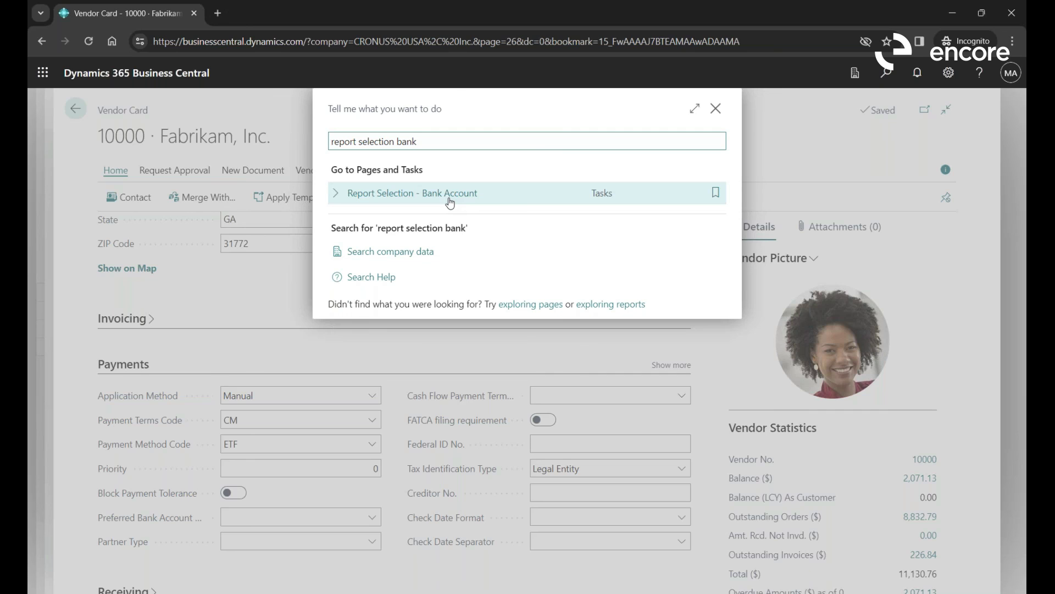
Go to Report Selection - Bank Account from the "report selection bank" search and examine the check layouts available as Report ID, without changing the selection
left_click(450, 202)
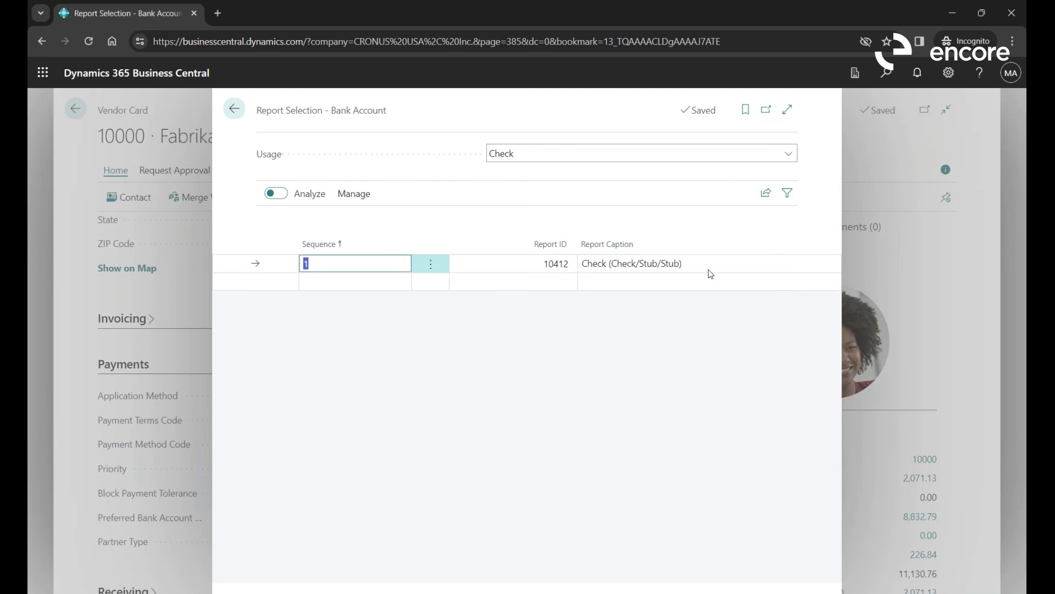
left_click(566, 264)
left_click(574, 268)
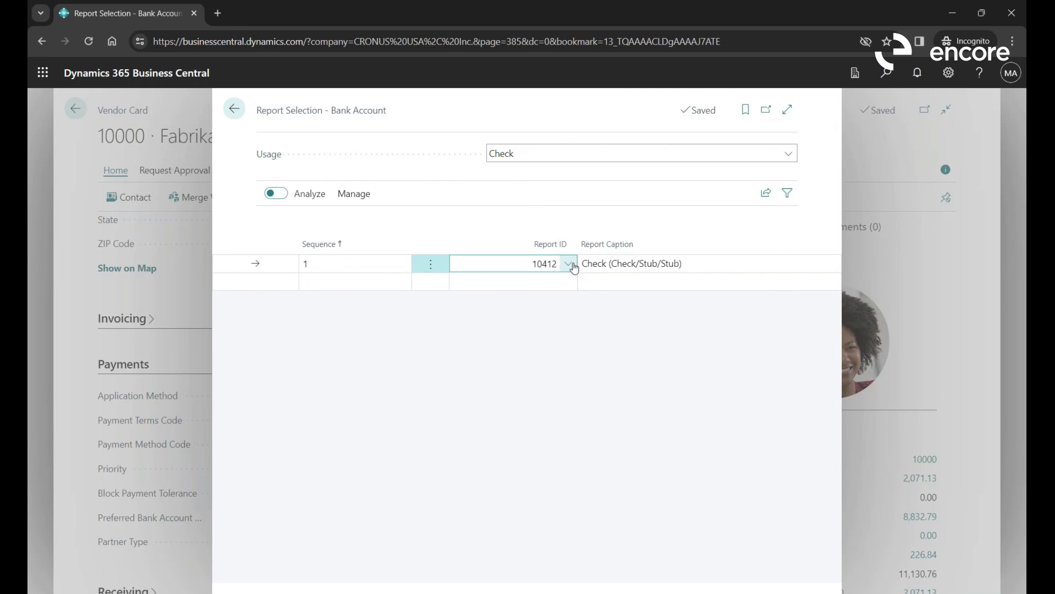
left_click(574, 267)
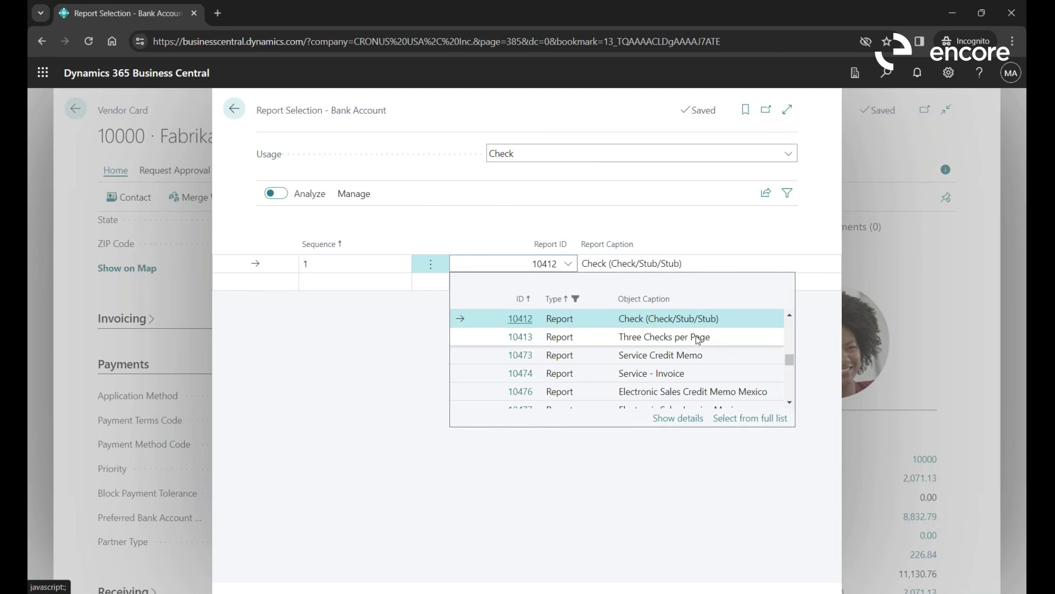
left_click(790, 315)
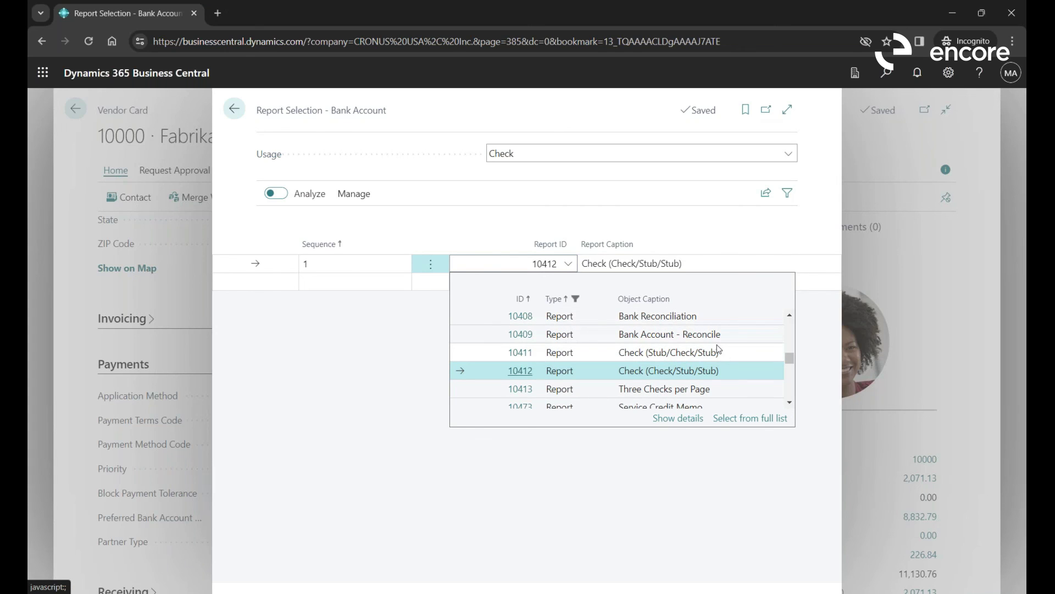
left_click(626, 197)
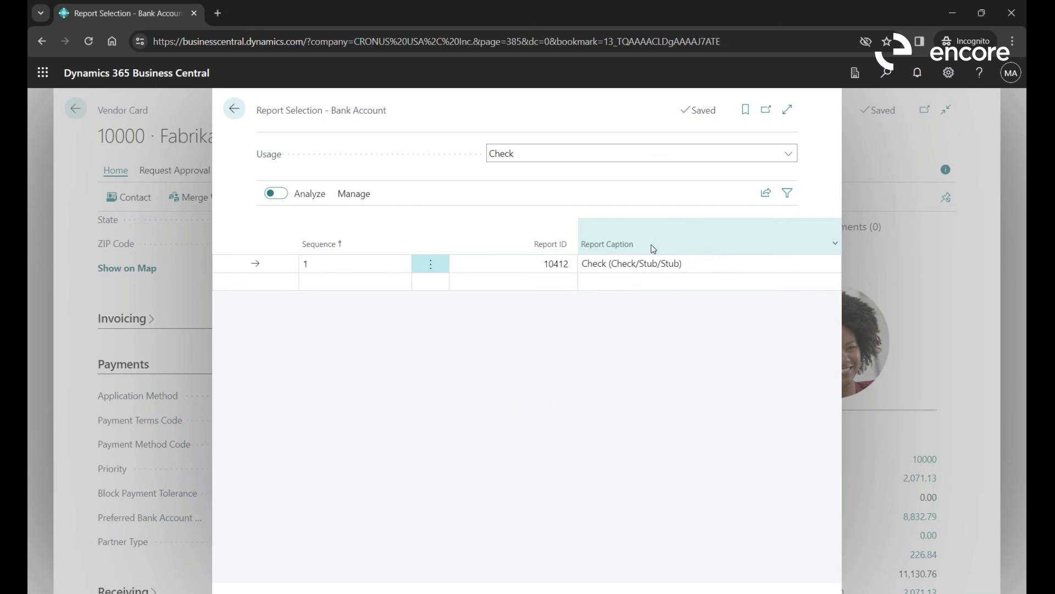
Close the bank account report selection and the vendor card, and switch to the PowerPoint slide show
left_click(234, 109)
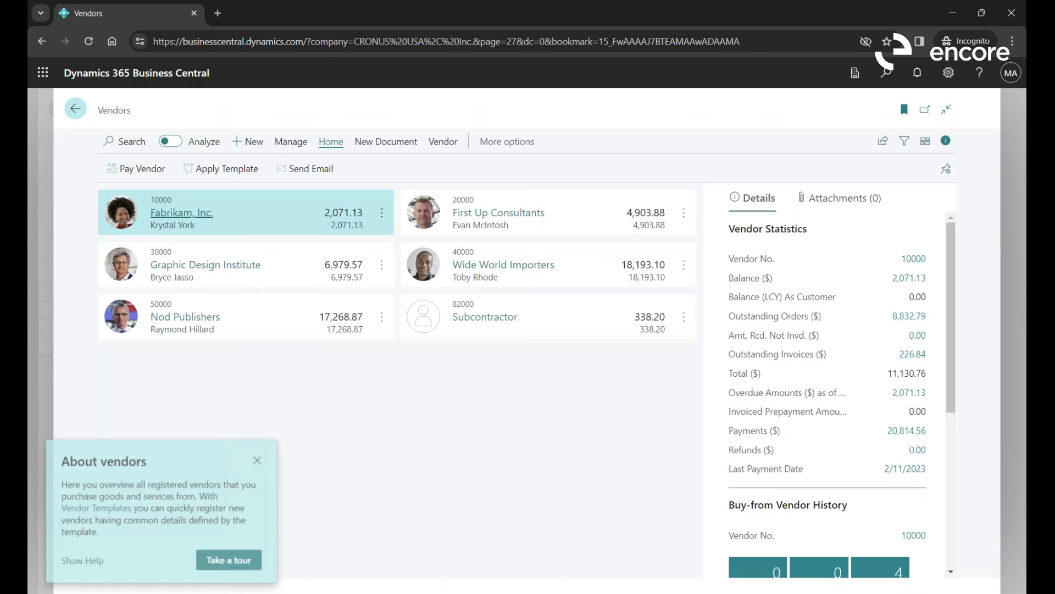
mouse_move(579, 542)
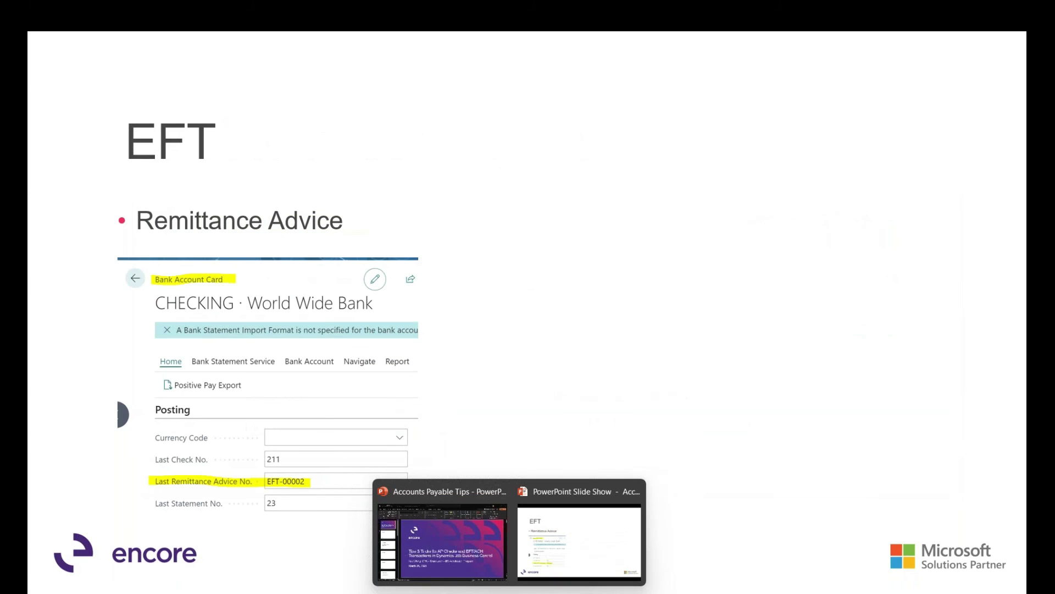